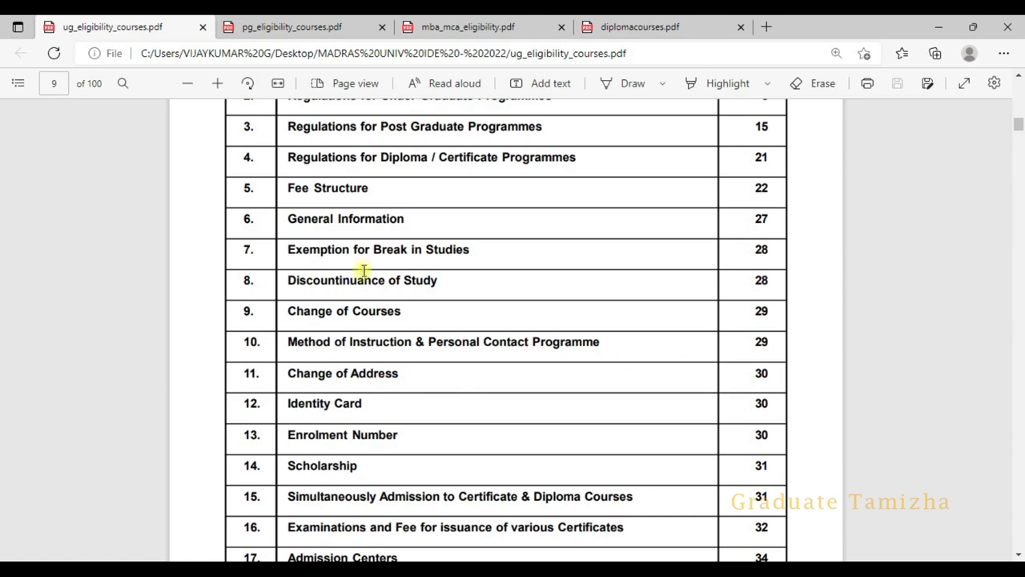
Examine the undergraduate ODL programmes in section 1.1 and each programme's medium of instruction.
scroll(454, 249, up, 10)
scroll(450, 232, down, 11)
scroll(447, 224, down, 15)
scroll(447, 226, down, 5)
scroll(705, 245, up, 3)
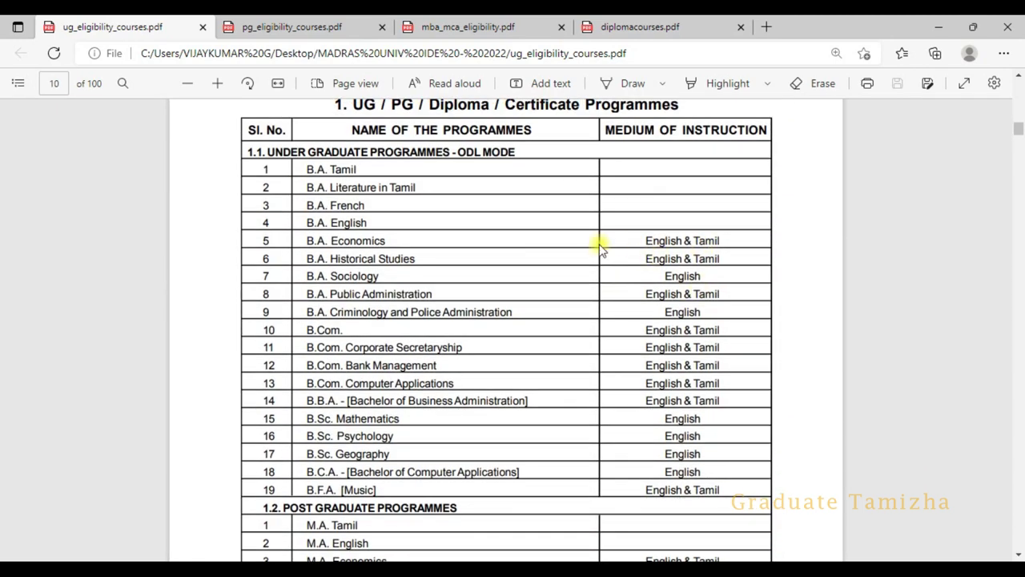
scroll(601, 246, up, 2)
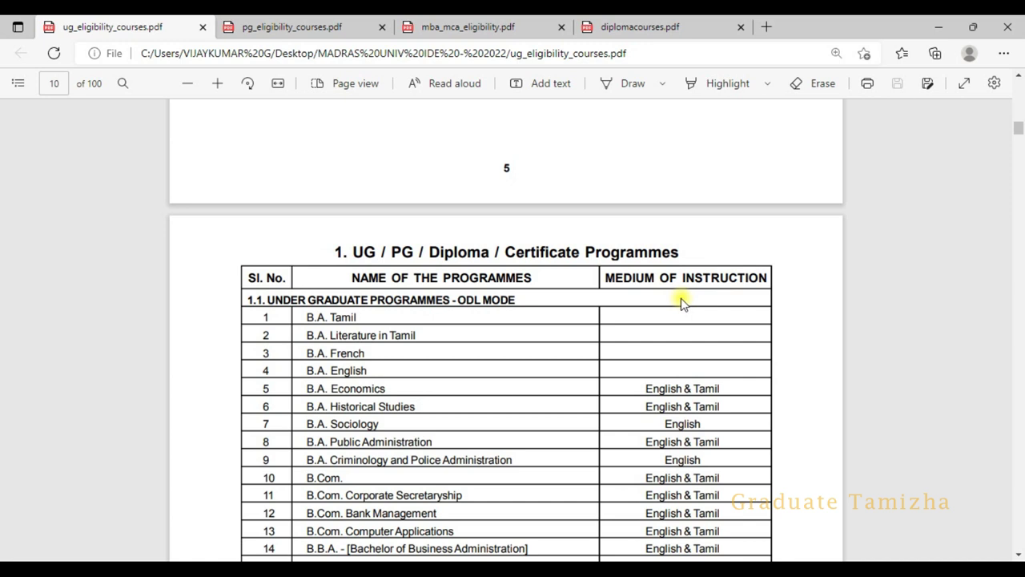
scroll(682, 301, down, 2)
scroll(373, 201, down, 4)
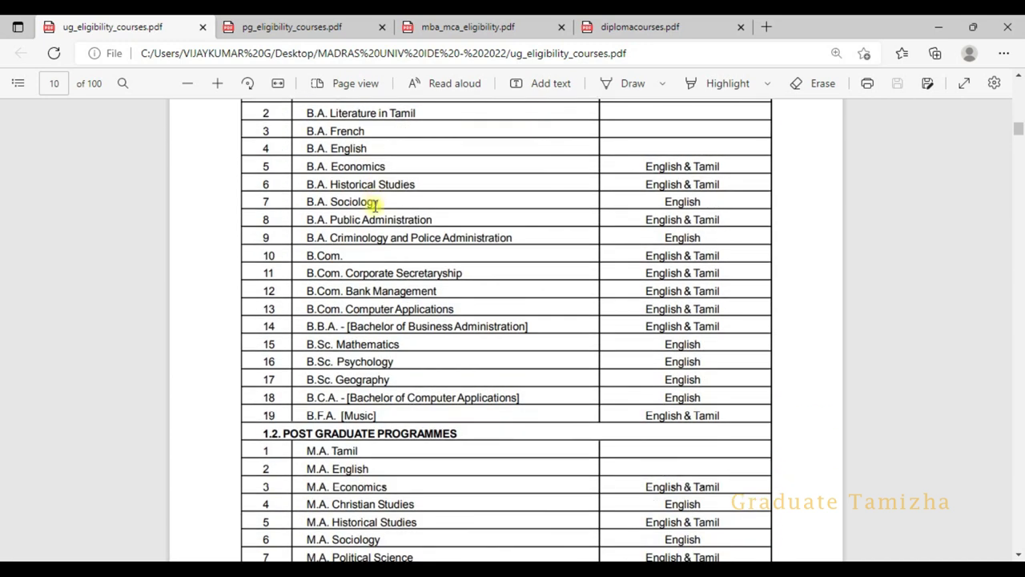
Look through the postgraduate programmes and the diploma and certificate courses in sections 1.2 to 1.4, including durations and mediums of instruction.
scroll(374, 204, down, 6)
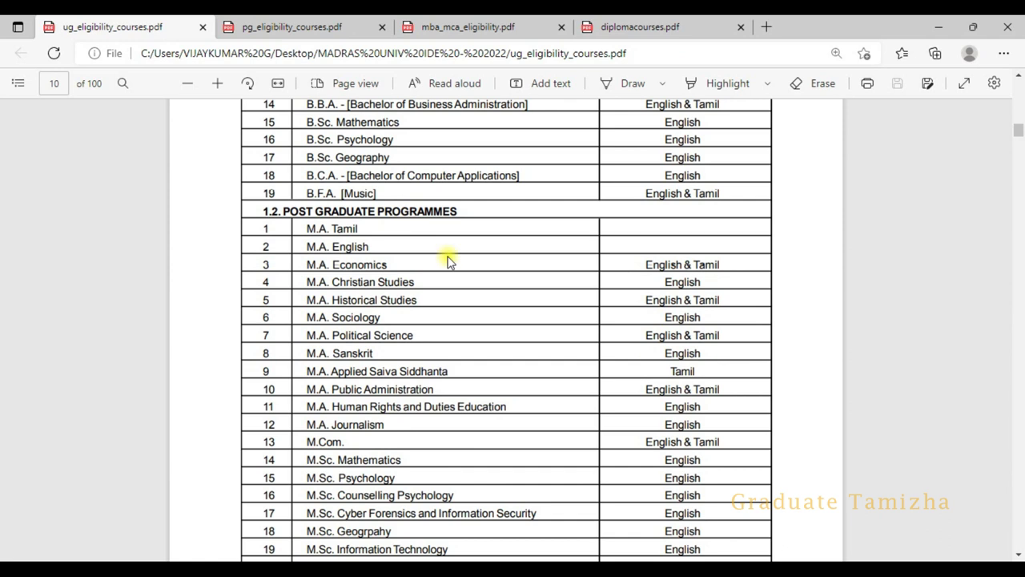
scroll(448, 261, down, 4)
scroll(457, 253, down, 8)
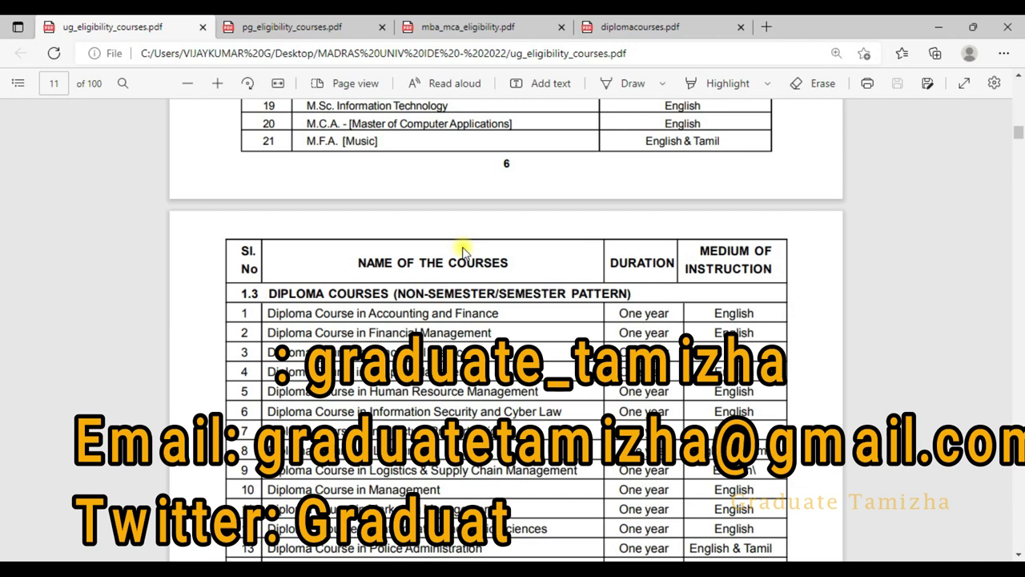
scroll(464, 252, up, 10)
scroll(465, 253, up, 9)
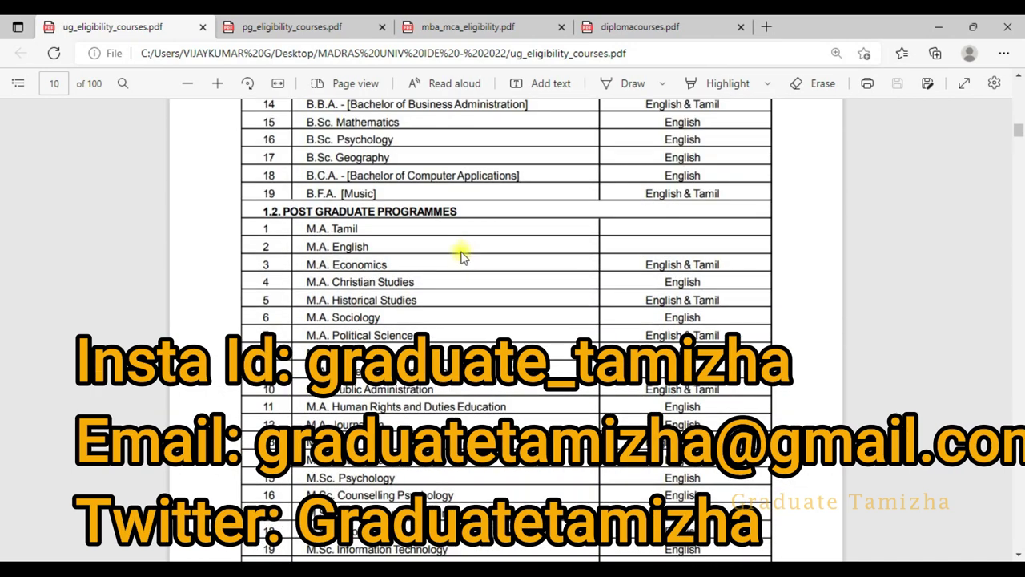
scroll(463, 255, down, 8)
scroll(465, 255, down, 6)
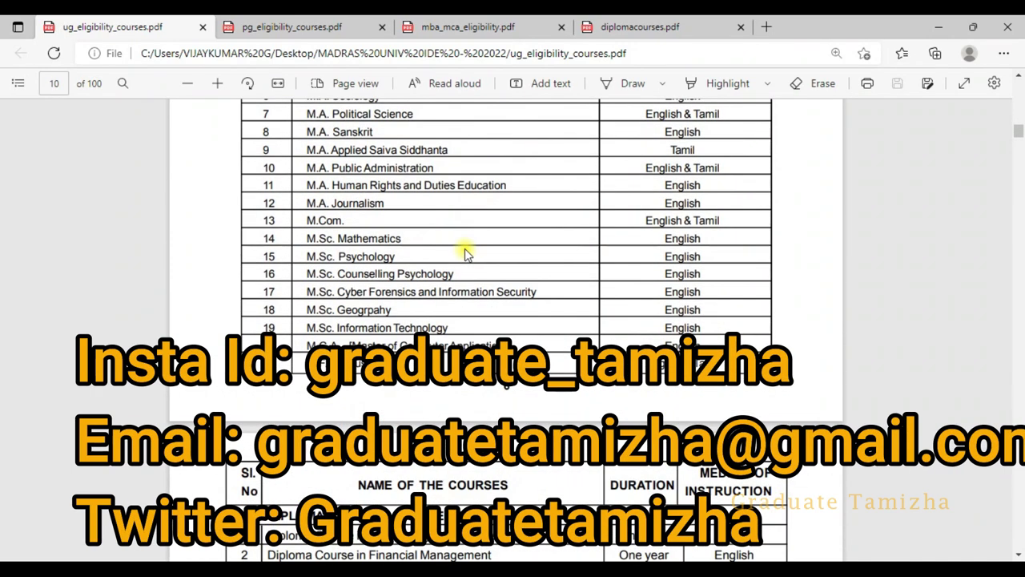
scroll(466, 250, down, 20)
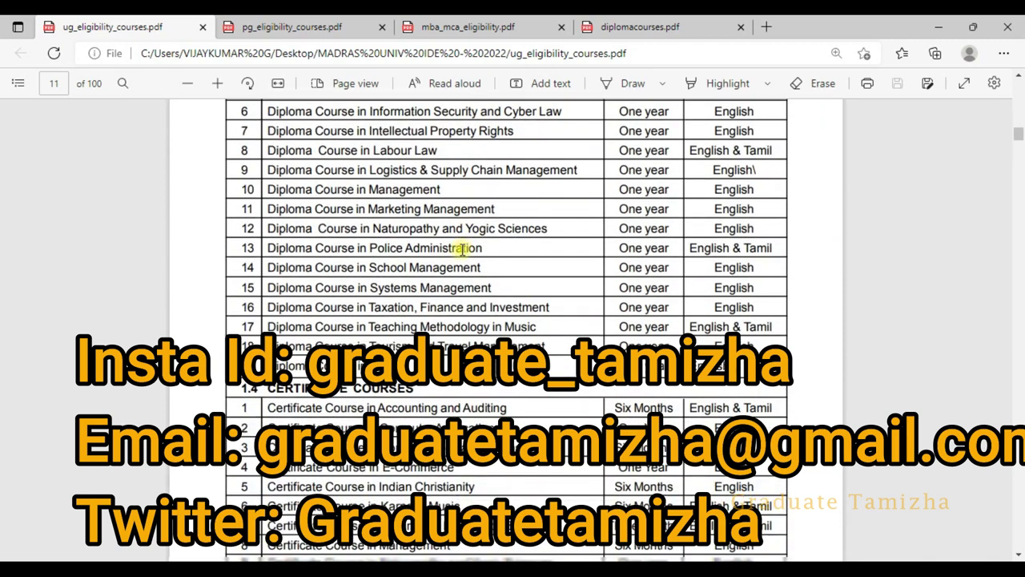
scroll(463, 251, down, 1)
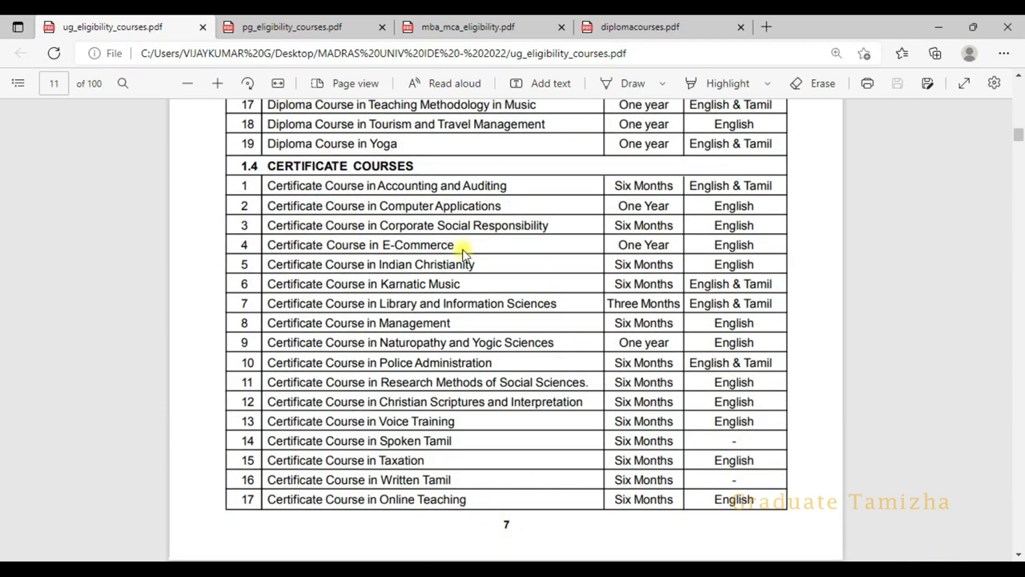
Read the undergraduate eligibility conditions for admission in section 2.2, including the B.A. French and lateral admission rules.
scroll(463, 251, down, 4)
scroll(463, 250, down, 4)
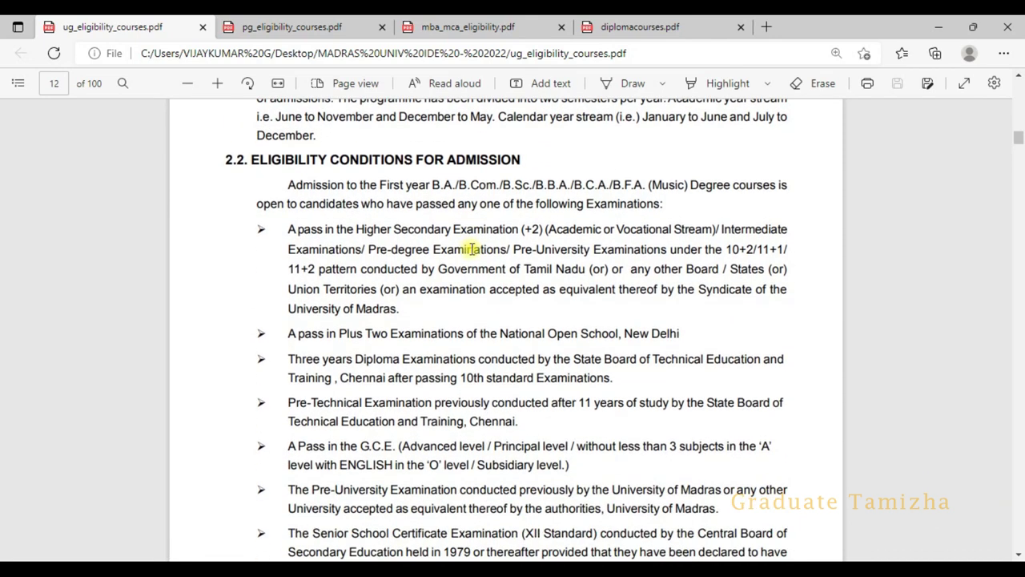
scroll(472, 249, down, 1)
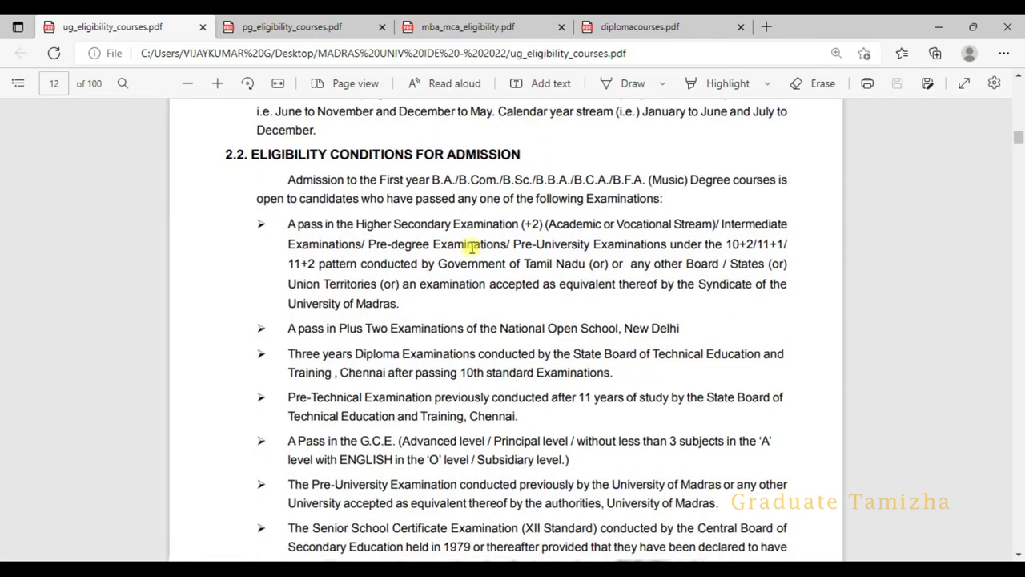
scroll(472, 248, down, 3)
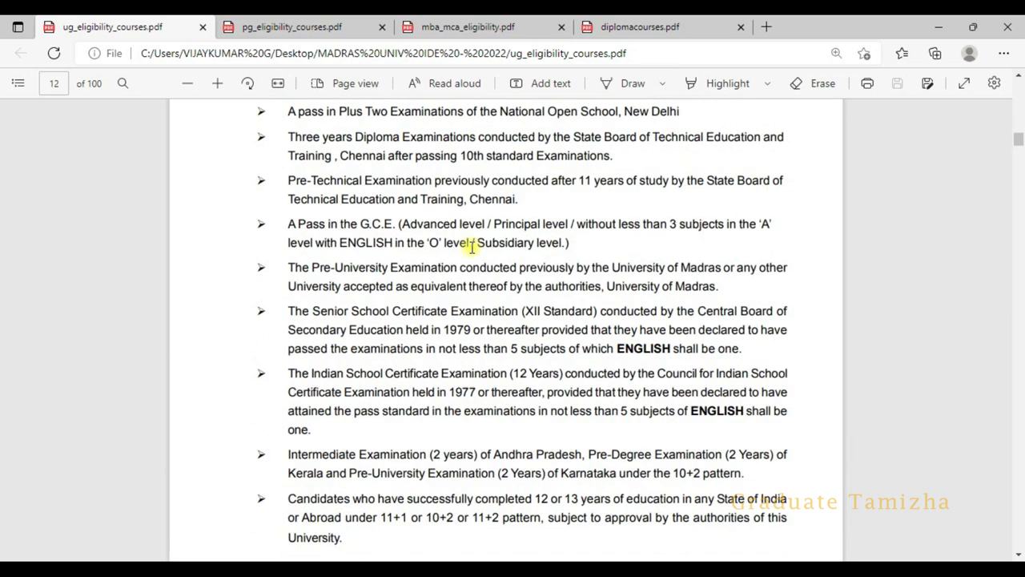
scroll(472, 249, down, 1)
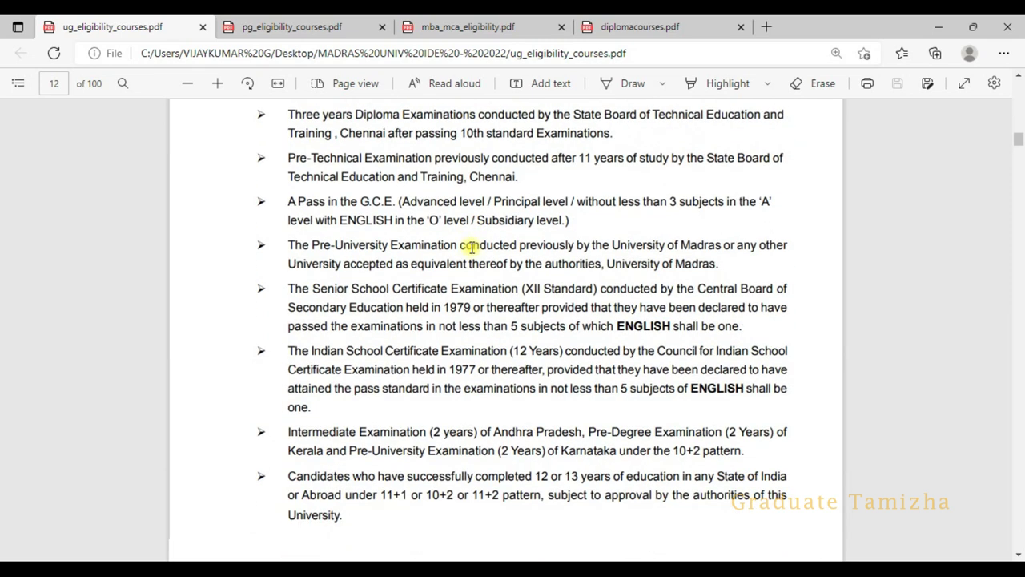
scroll(472, 249, down, 7)
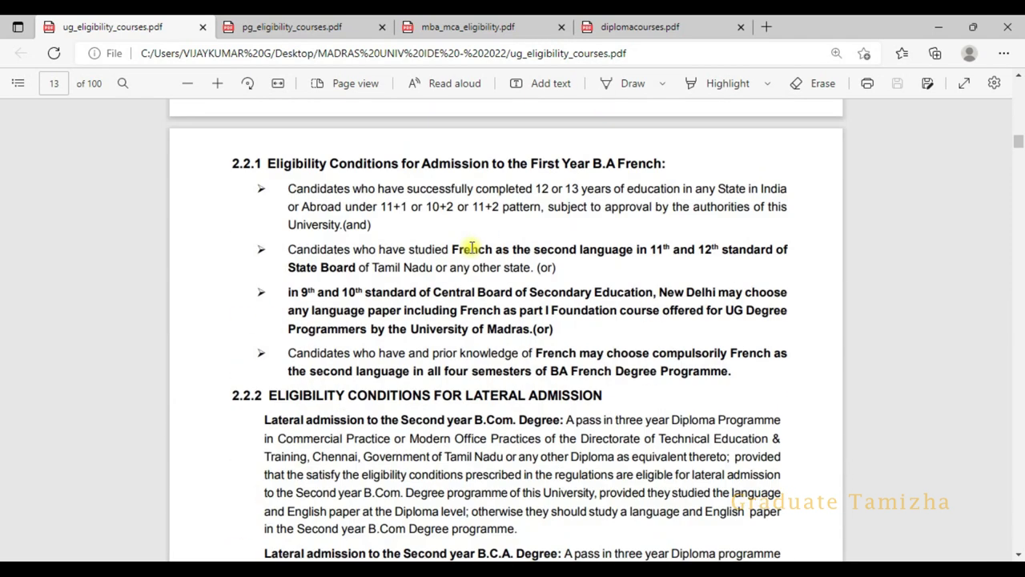
Skim the undergraduate regulations on course credits, passing minimum, revaluation, and GPA and CGPA grading.
scroll(472, 248, down, 12)
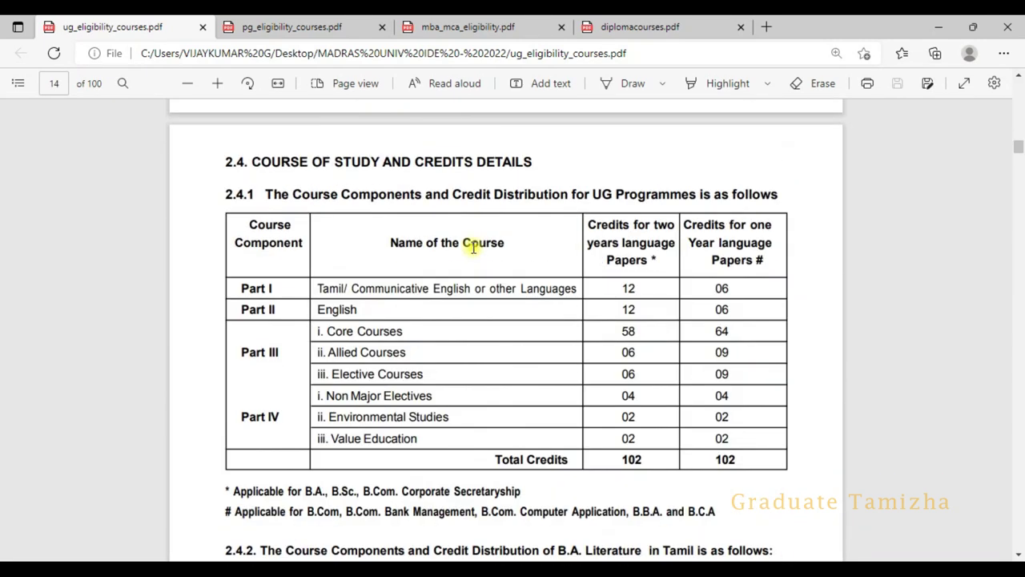
scroll(474, 249, down, 6)
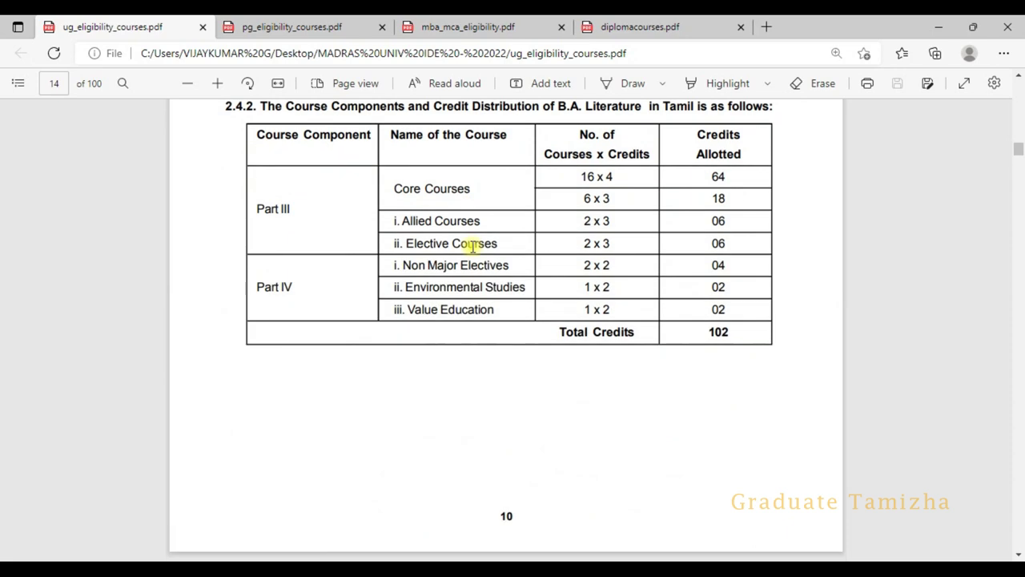
scroll(472, 246, down, 17)
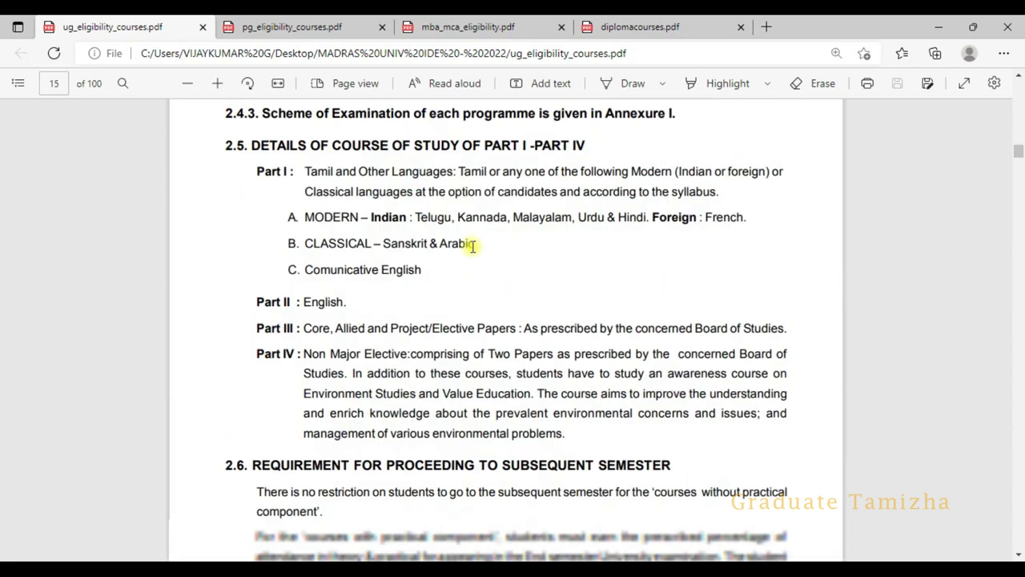
scroll(473, 247, down, 4)
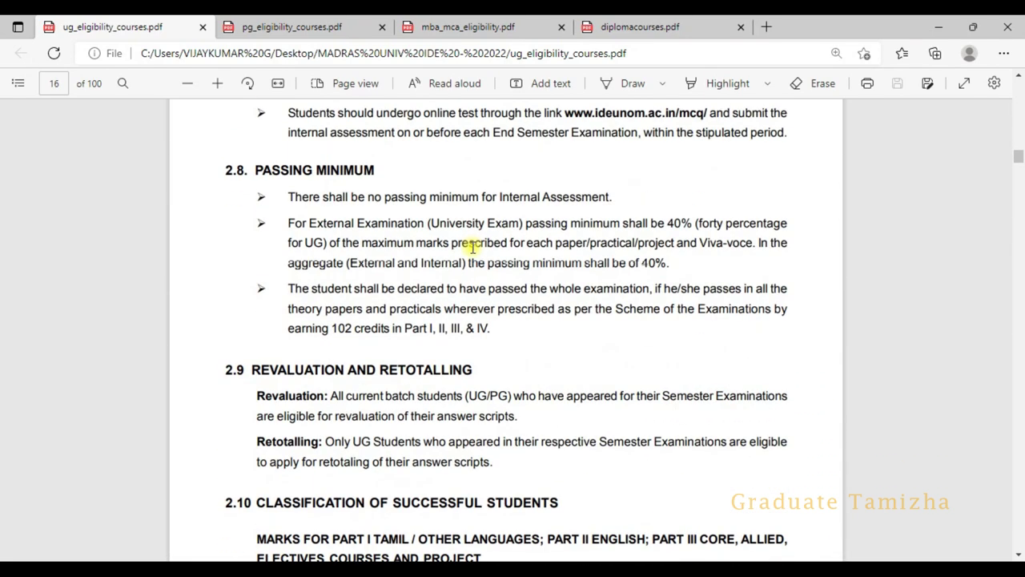
scroll(473, 246, down, 5)
scroll(474, 248, down, 8)
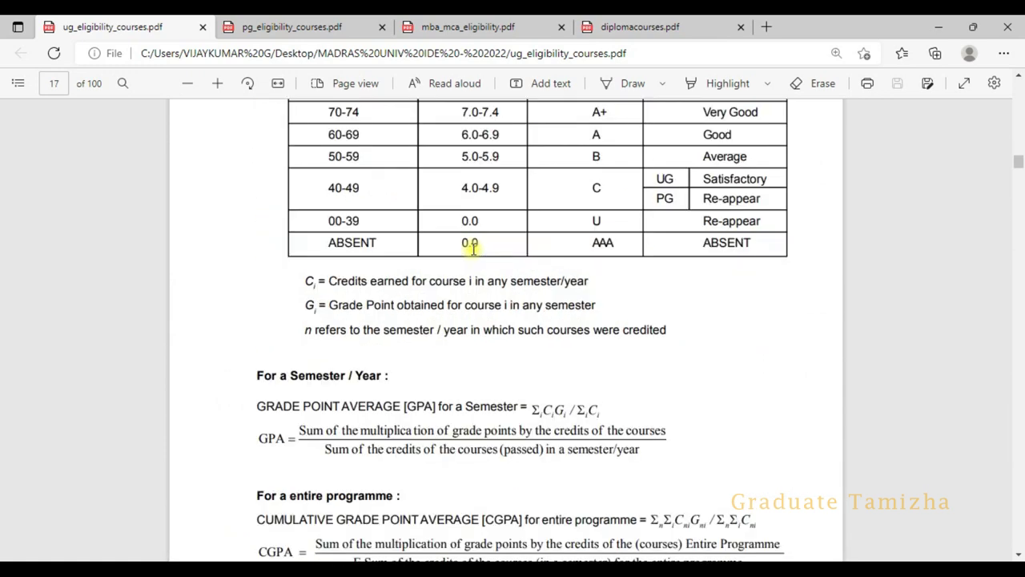
scroll(474, 248, down, 20)
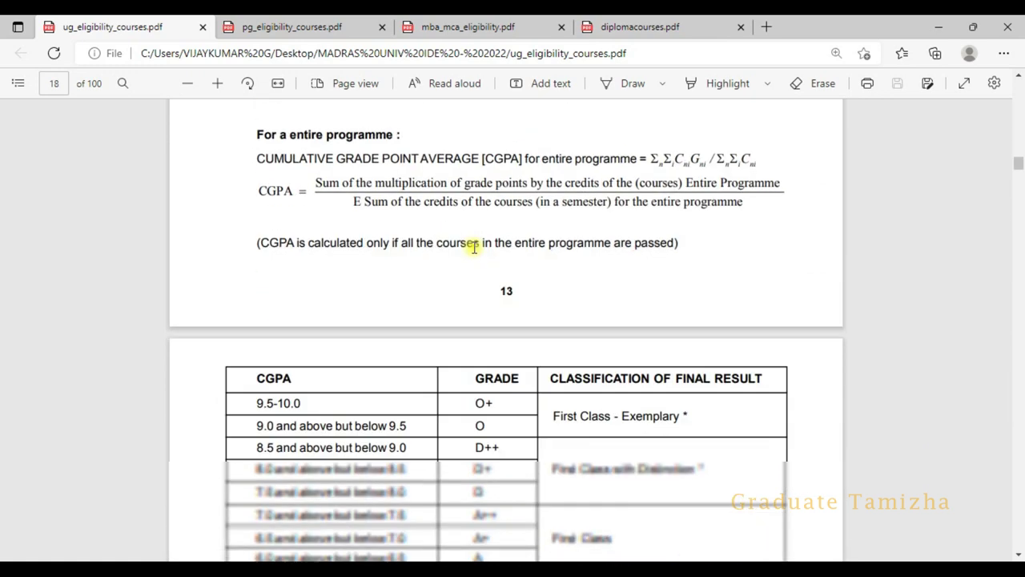
Find section 5, Fee Structure, and examine the UG programme fees by course, year and qualifying examination.
scroll(476, 254, down, 20)
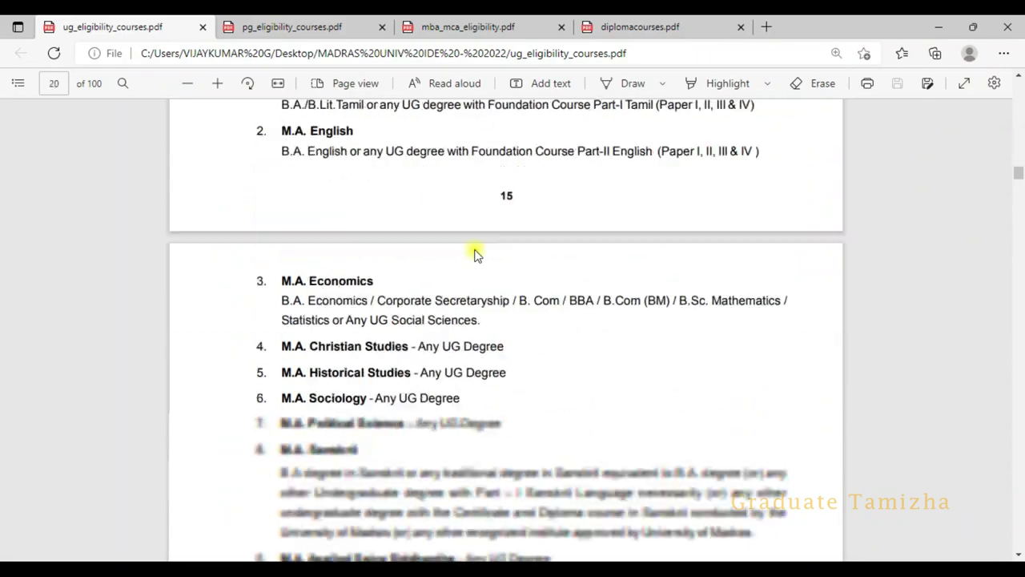
scroll(479, 251, down, 20)
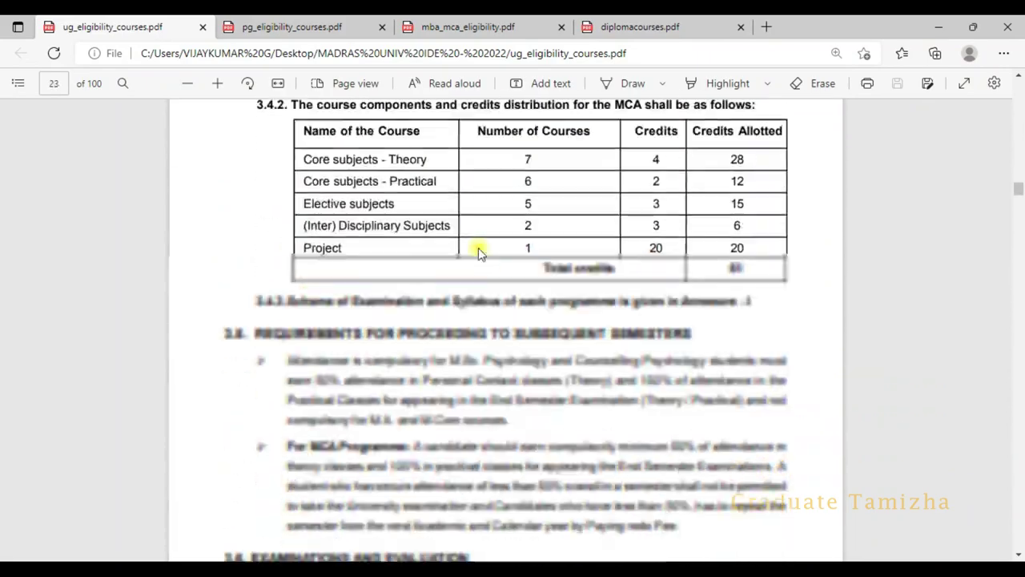
scroll(482, 251, down, 20)
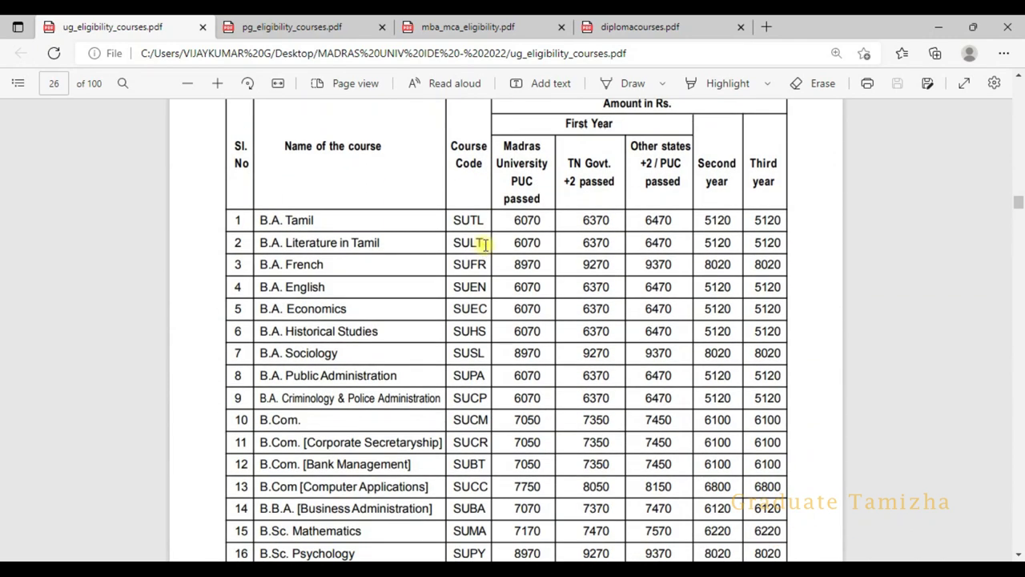
scroll(486, 245, up, 3)
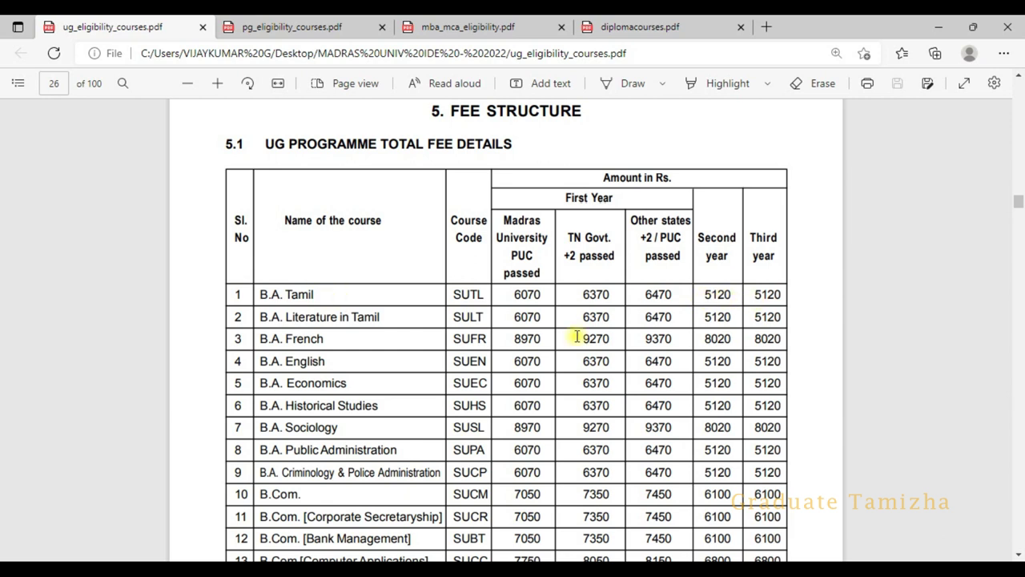
scroll(584, 330, down, 5)
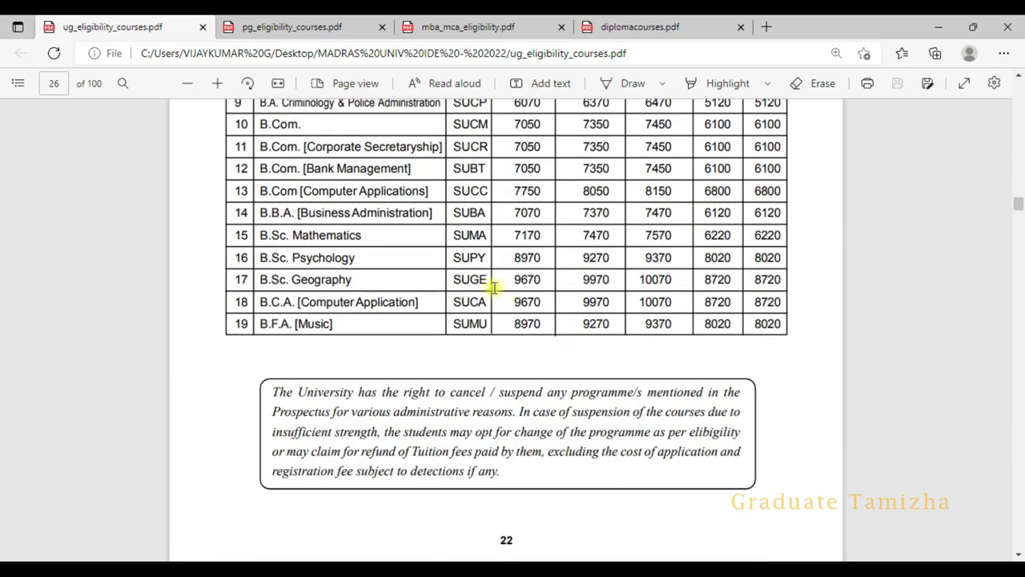
scroll(481, 273, up, 4)
Examine the total fee details for the PG, diploma and certificate programmes in sections 5.2 to 5.4.
scroll(465, 312, down, 9)
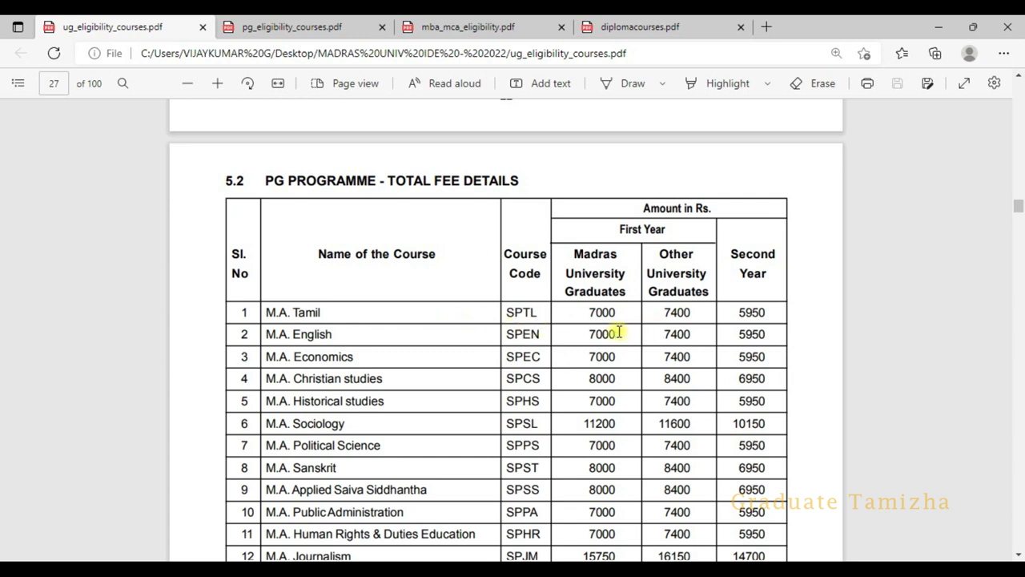
scroll(712, 339, down, 8)
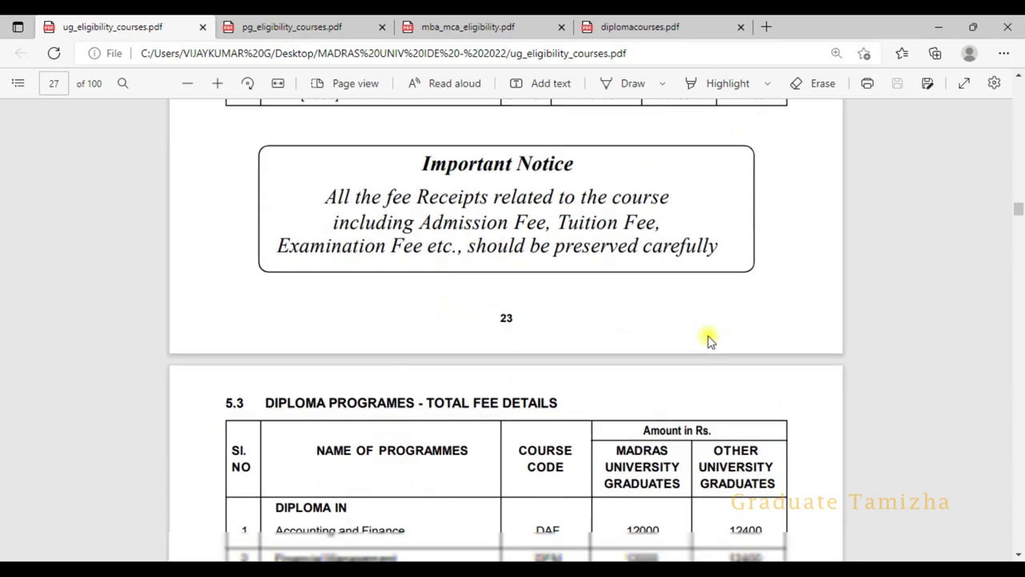
scroll(707, 338, down, 2)
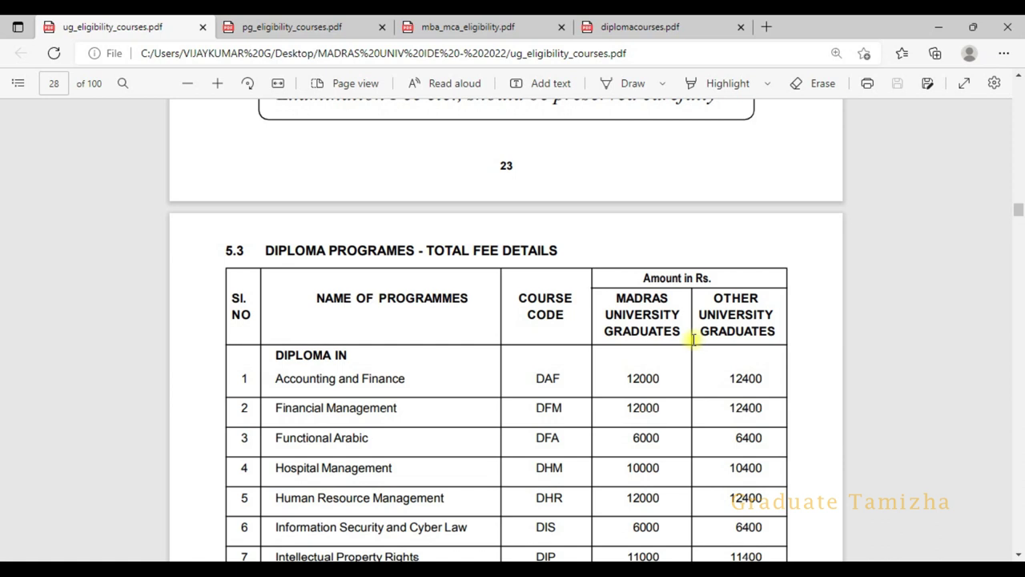
scroll(635, 320, down, 3)
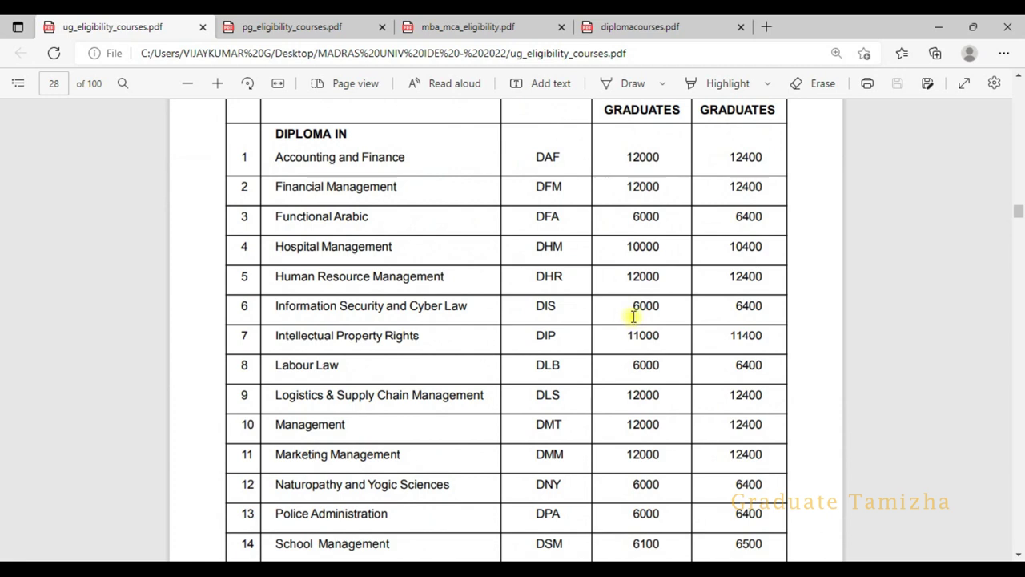
scroll(632, 315, down, 1)
scroll(633, 316, down, 8)
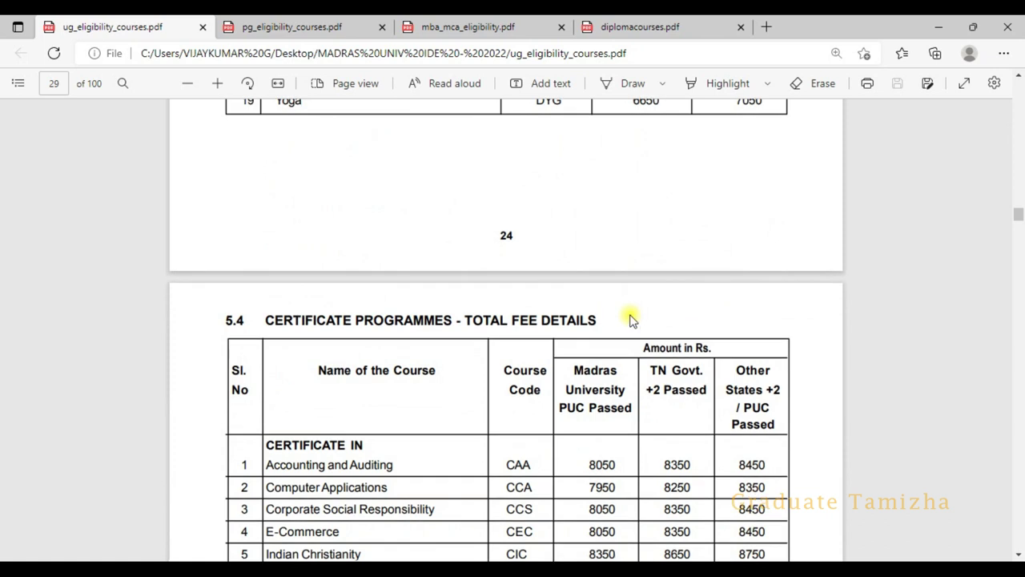
scroll(572, 335, down, 10)
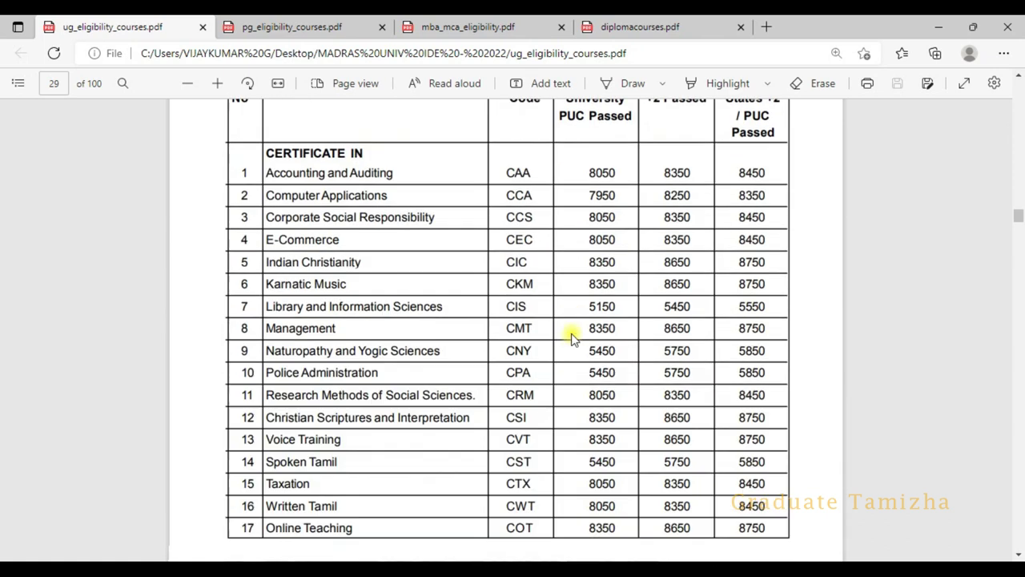
Read the miscellaneous fees, mode of payment, required certificates, general information and exemption for break in studies.
scroll(541, 301, down, 6)
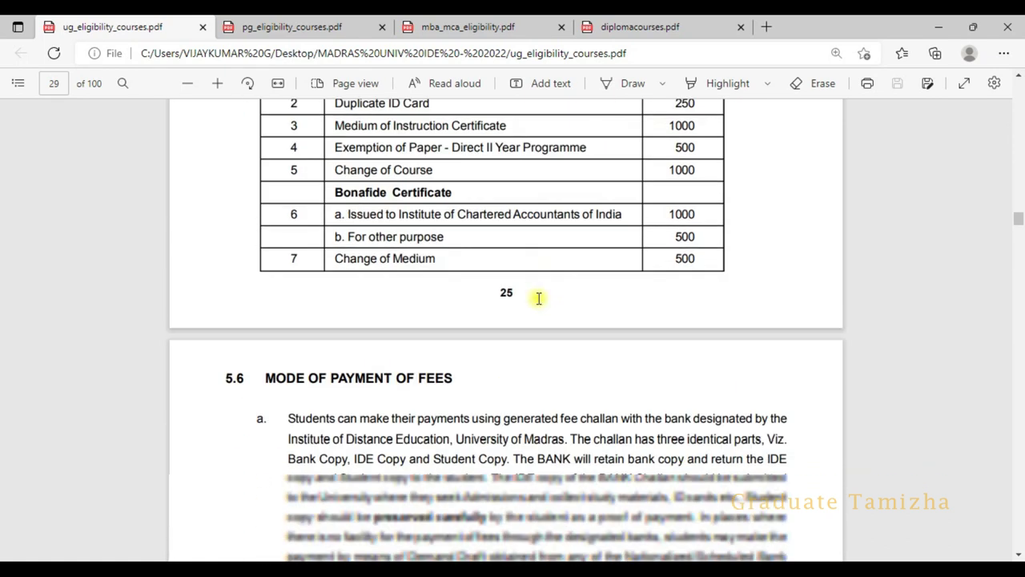
scroll(477, 441, down, 10)
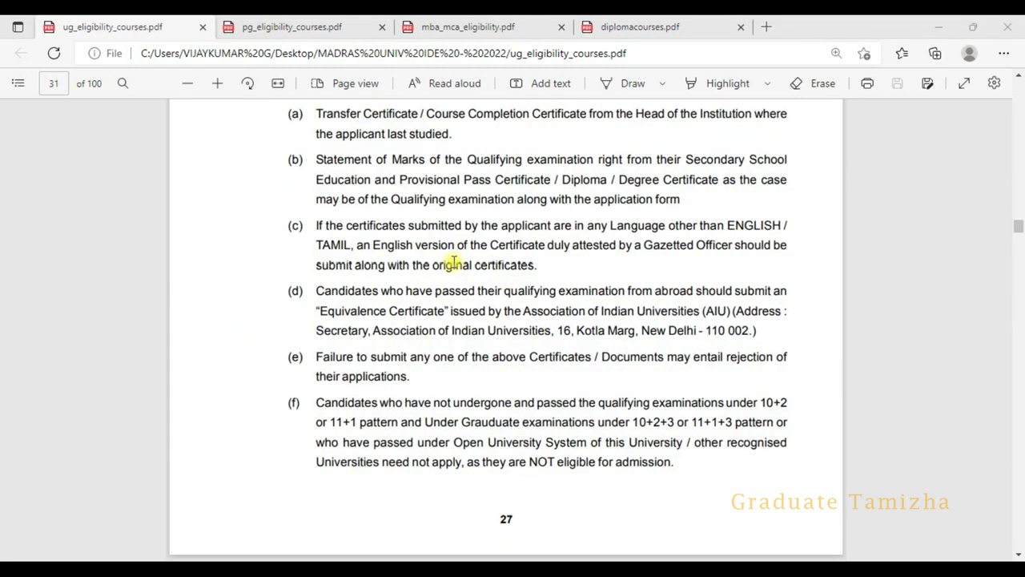
scroll(433, 240, down, 5)
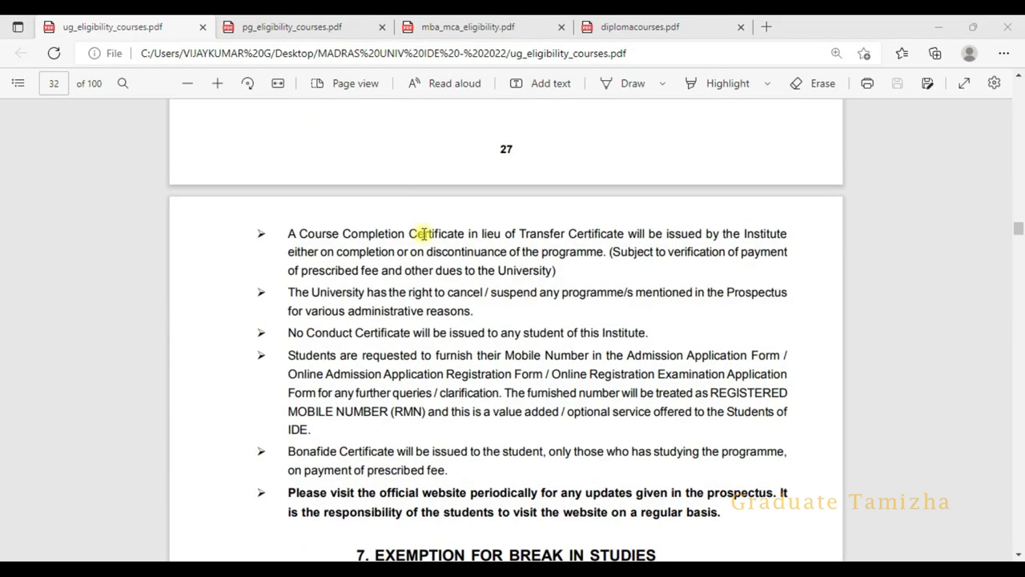
scroll(424, 233, down, 5)
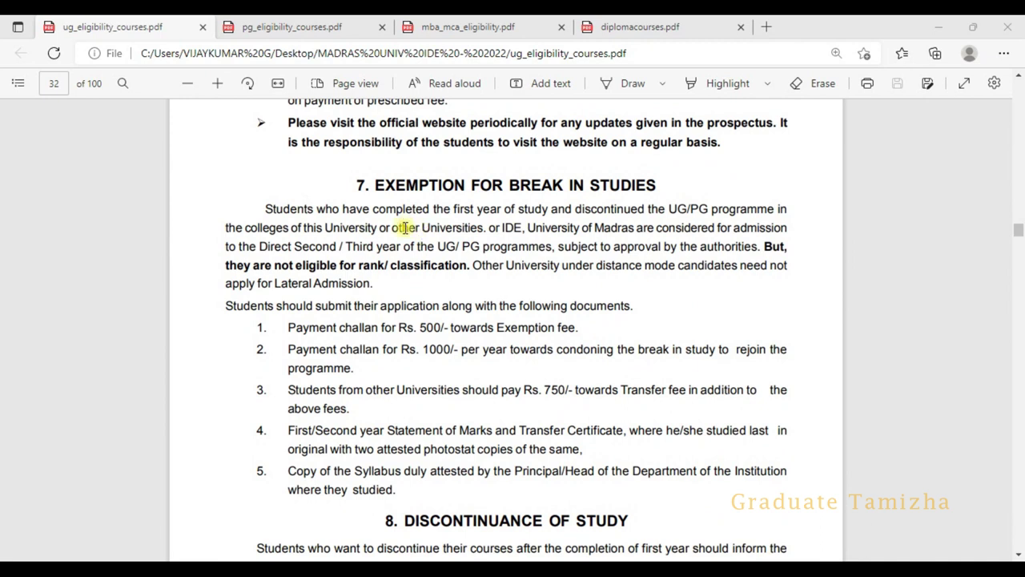
Skim the prospectus from discontinuance of study to the attendance rules and PCP class schedule.
scroll(405, 226, down, 20)
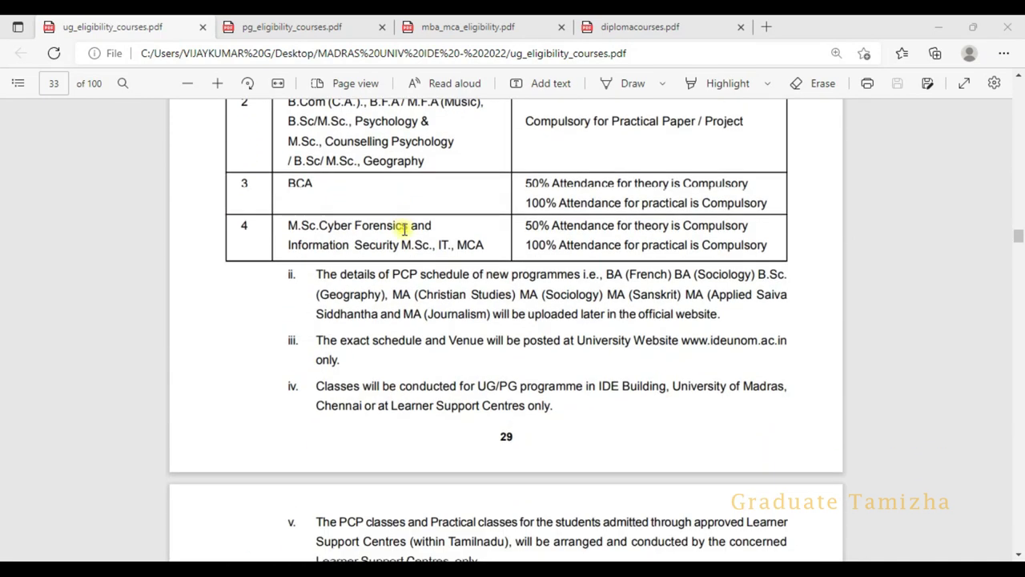
scroll(451, 270, up, 3)
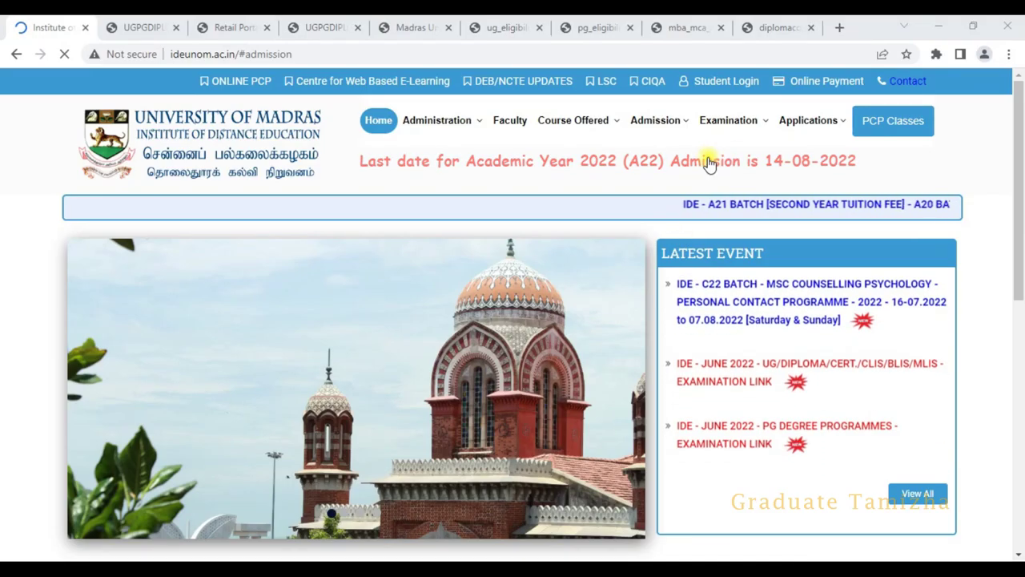
Switch to the Institute of Distance Education website in Chrome and open the online admission portal for undergraduate programmes.
mouse_move(649, 145)
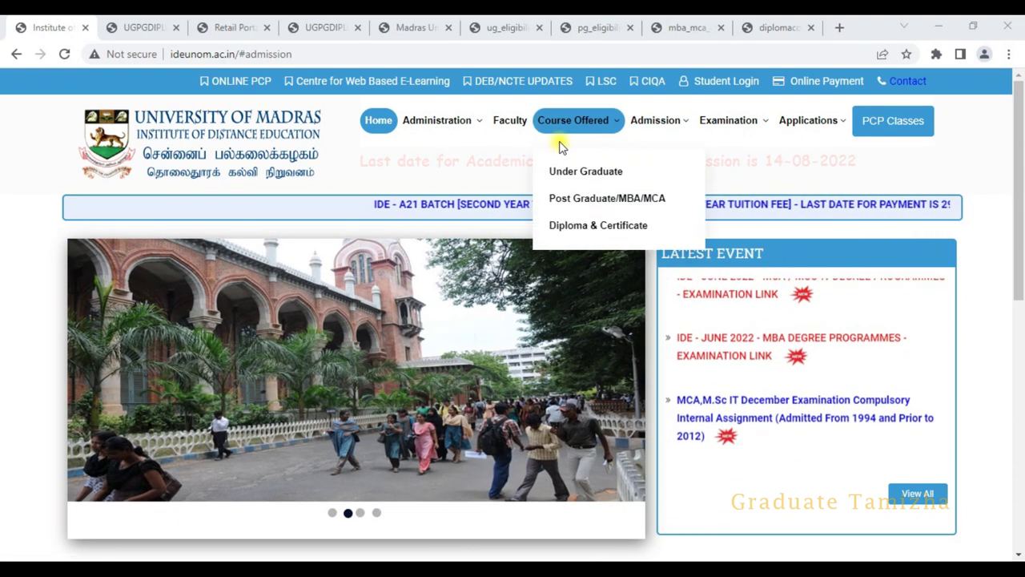
mouse_move(685, 140)
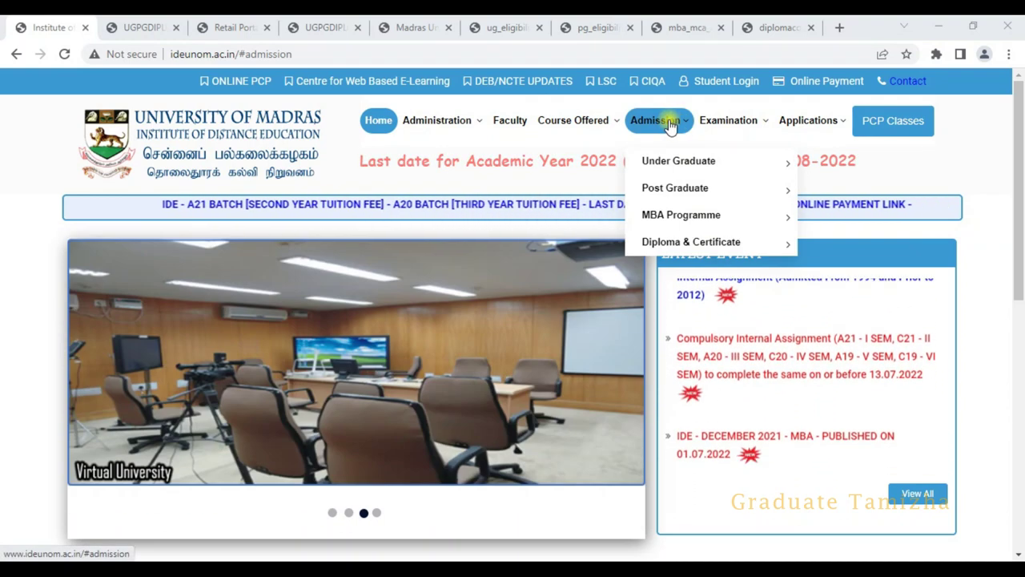
mouse_move(661, 242)
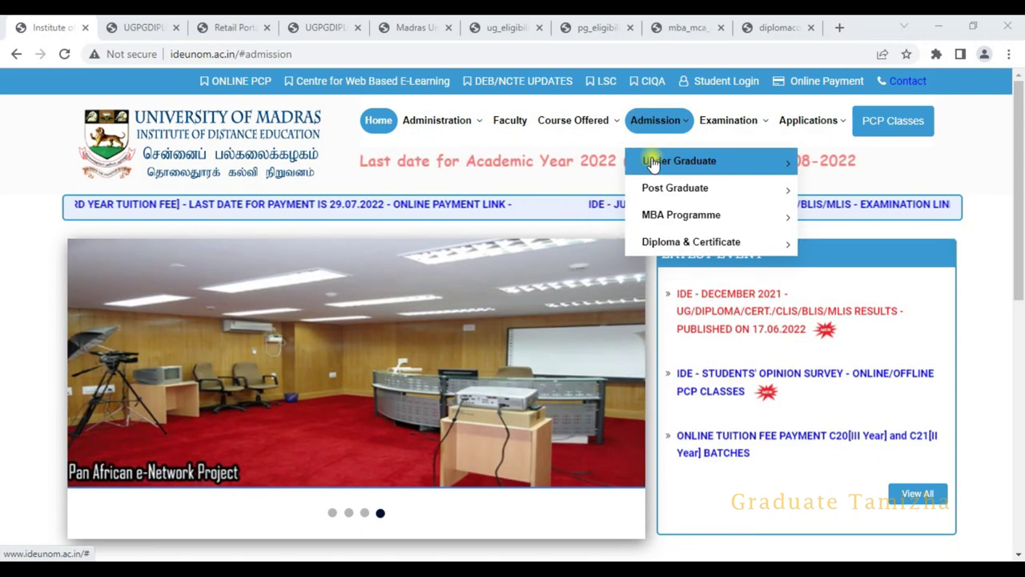
mouse_move(657, 192)
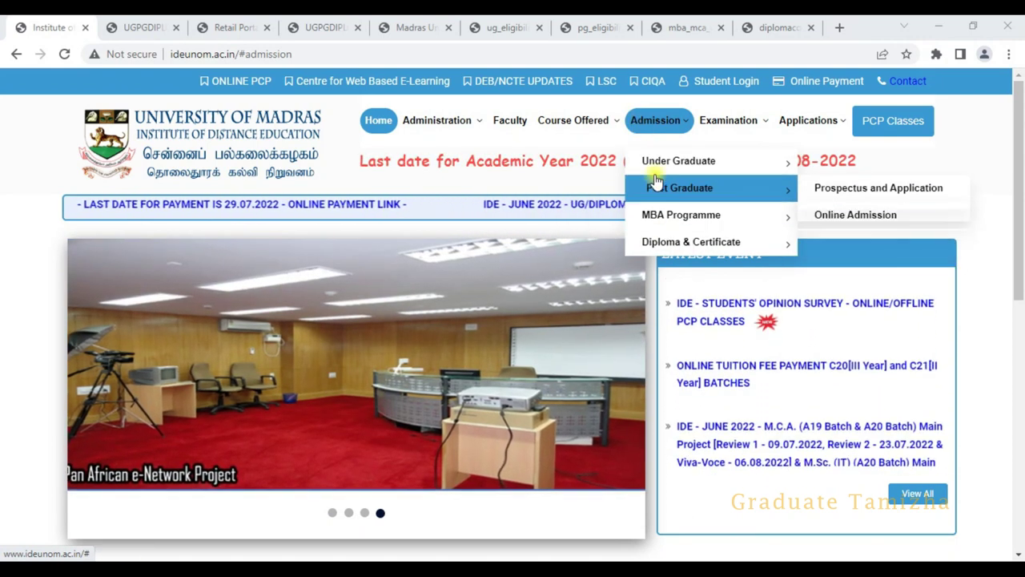
mouse_move(660, 171)
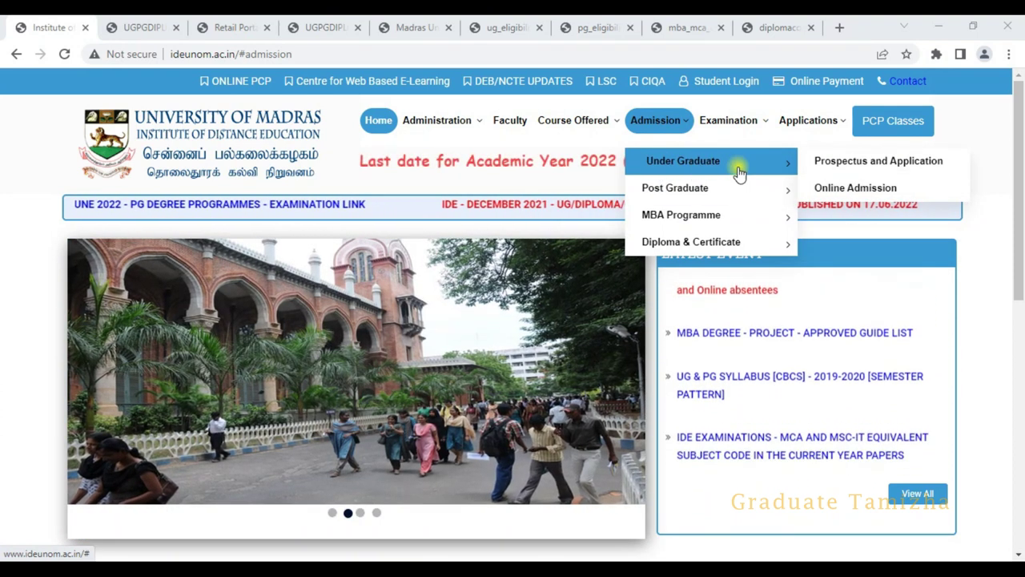
click(830, 188)
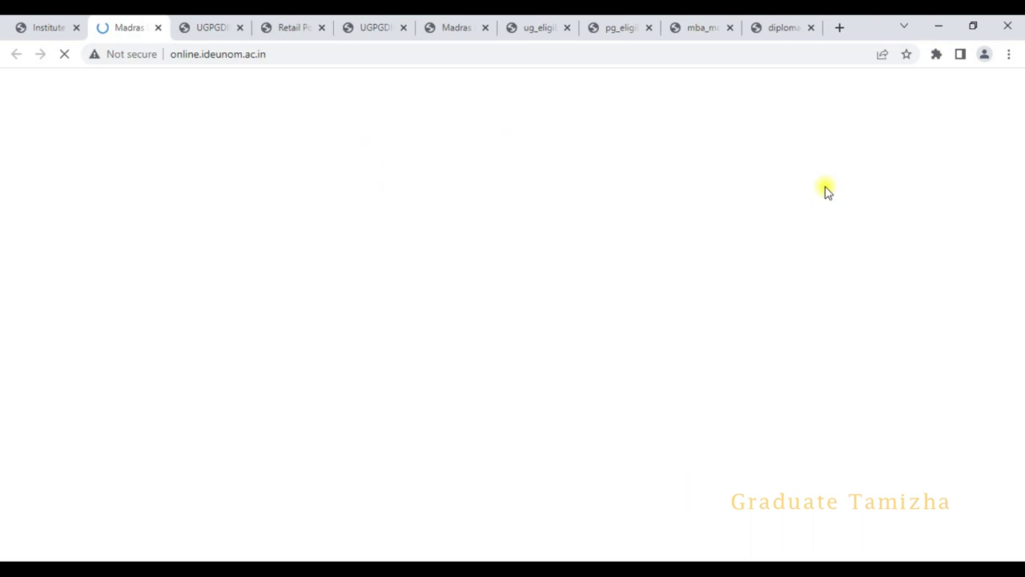
Open the new applicant registration form and check its mandatory fields, including the applicant name and initial.
scroll(539, 166, down, 2)
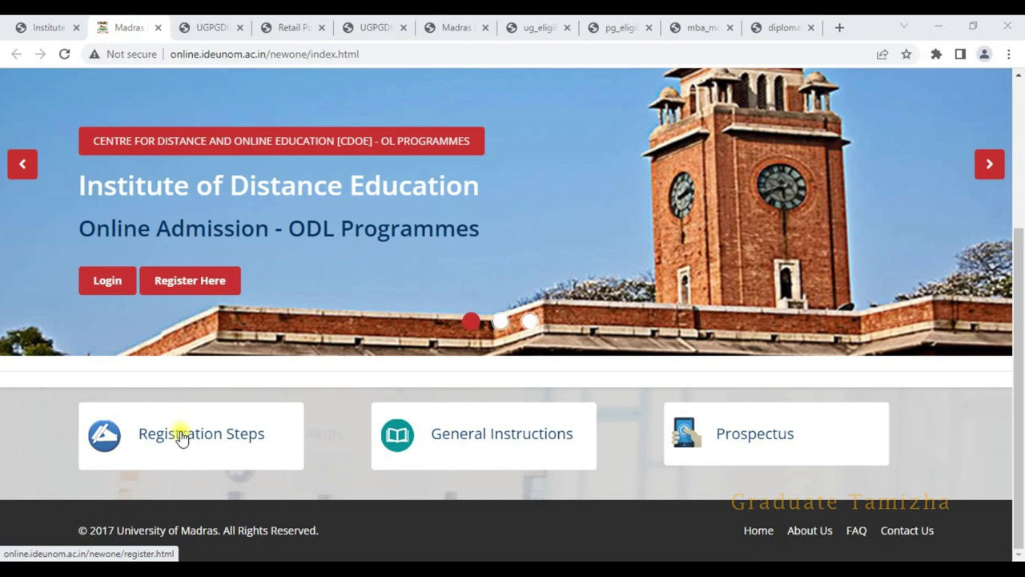
click(184, 285)
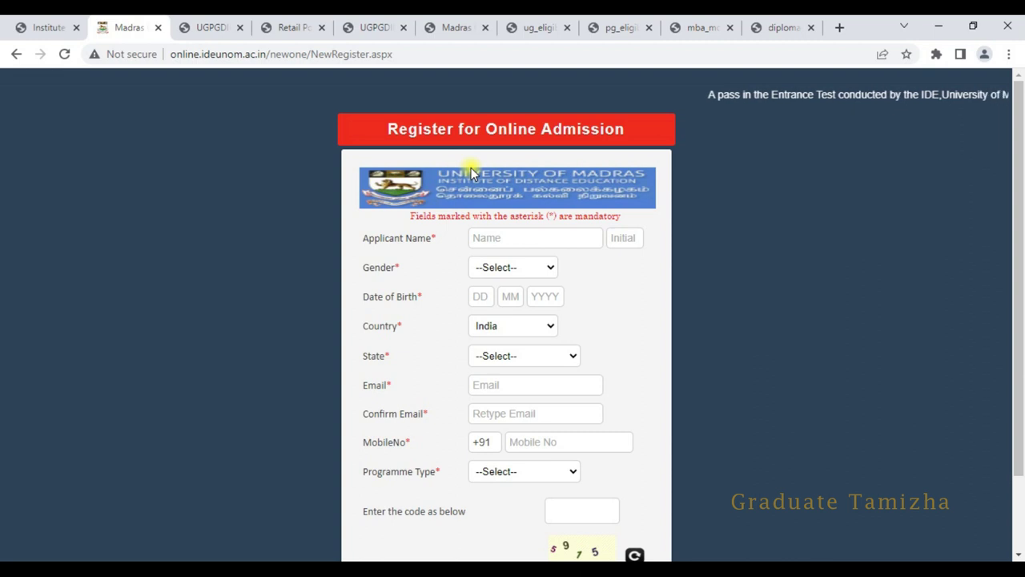
scroll(463, 211, down, 2)
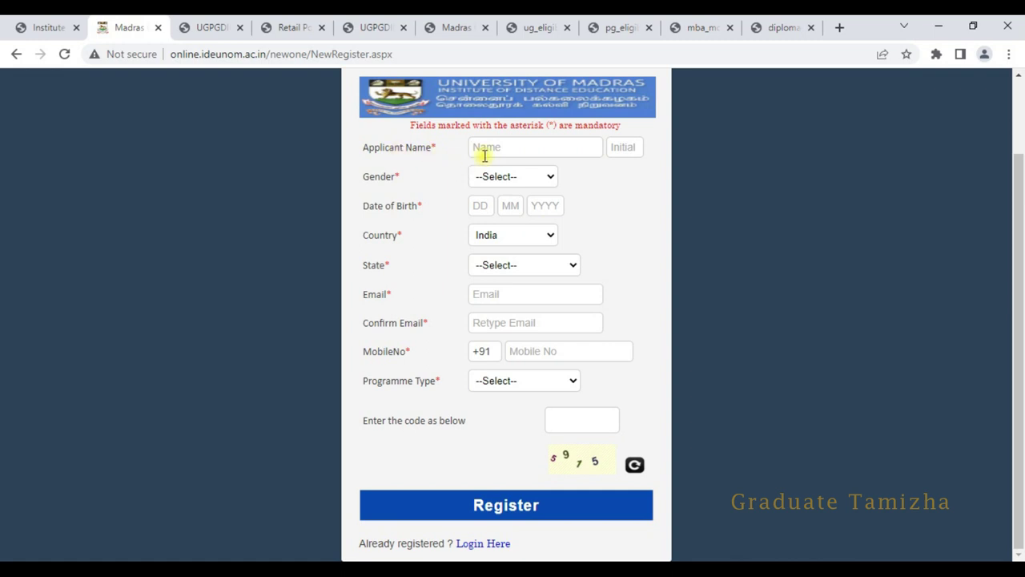
click(514, 147)
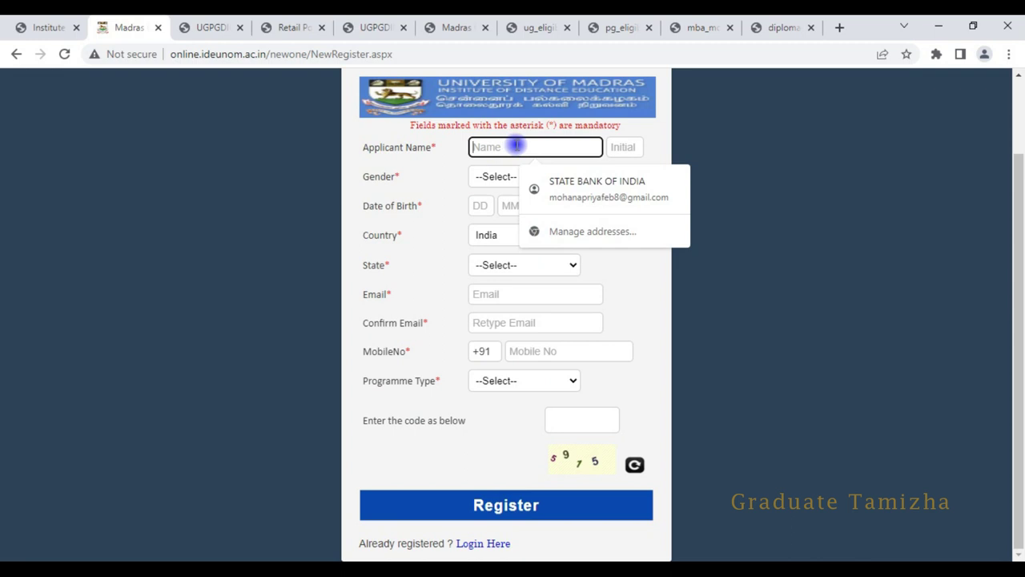
click(624, 147)
click(607, 230)
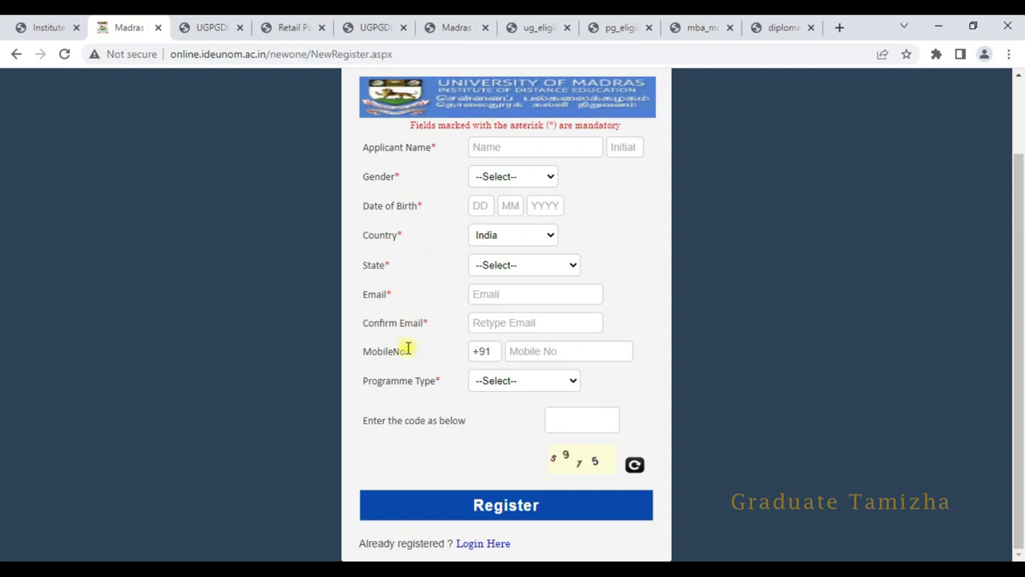
Set the programme type to UG in the registration form.
click(501, 389)
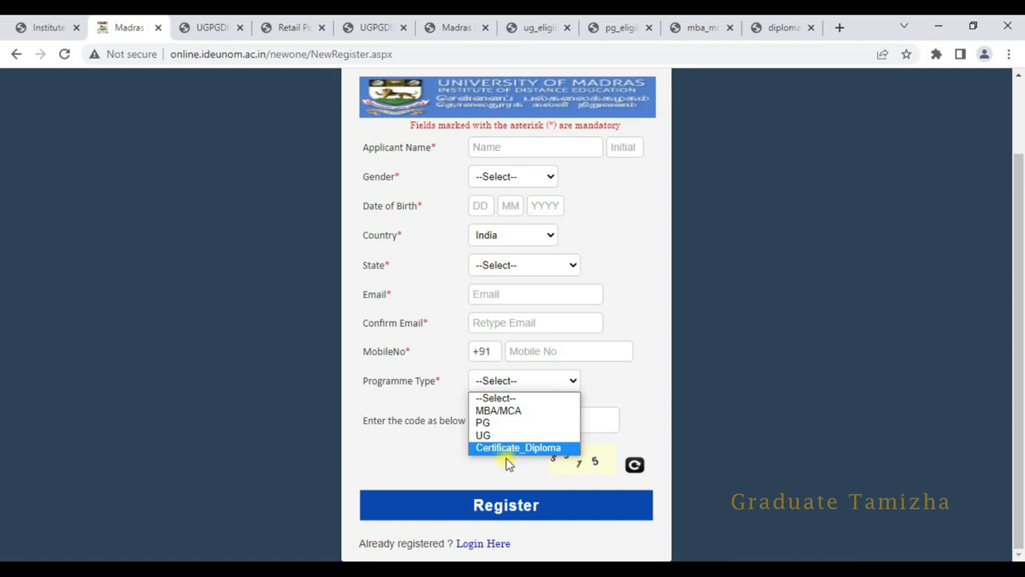
click(480, 435)
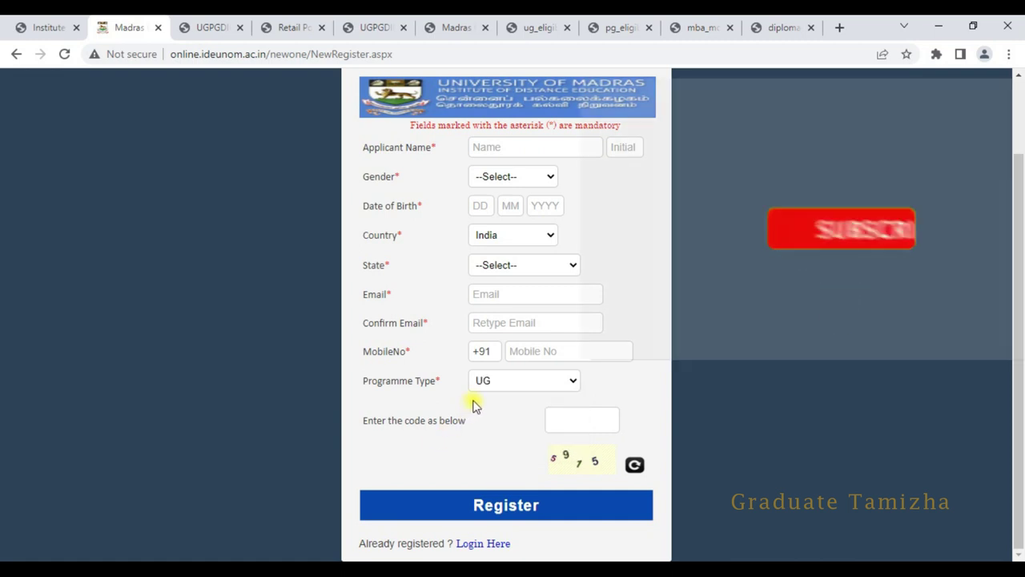
click(499, 390)
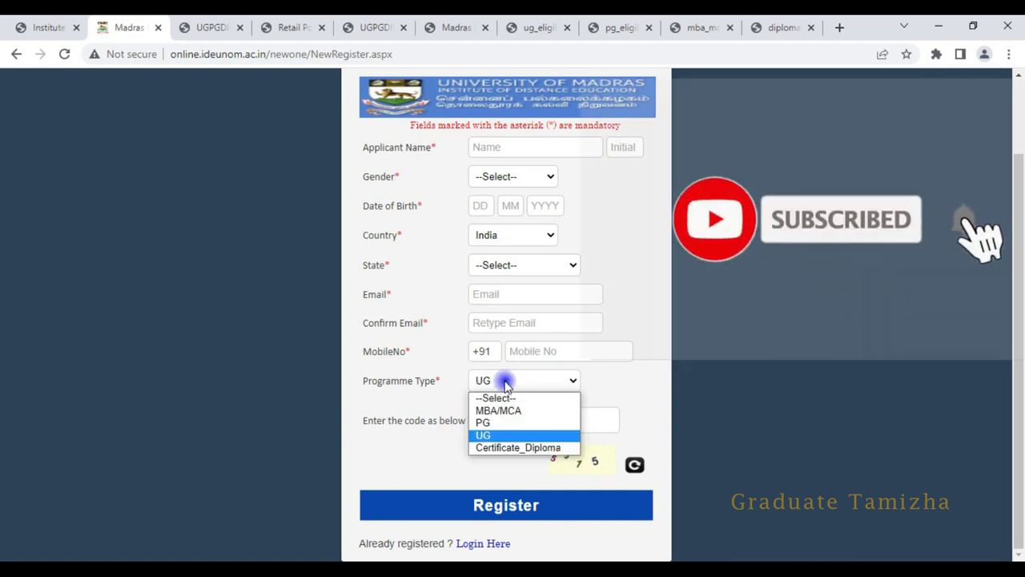
click(482, 437)
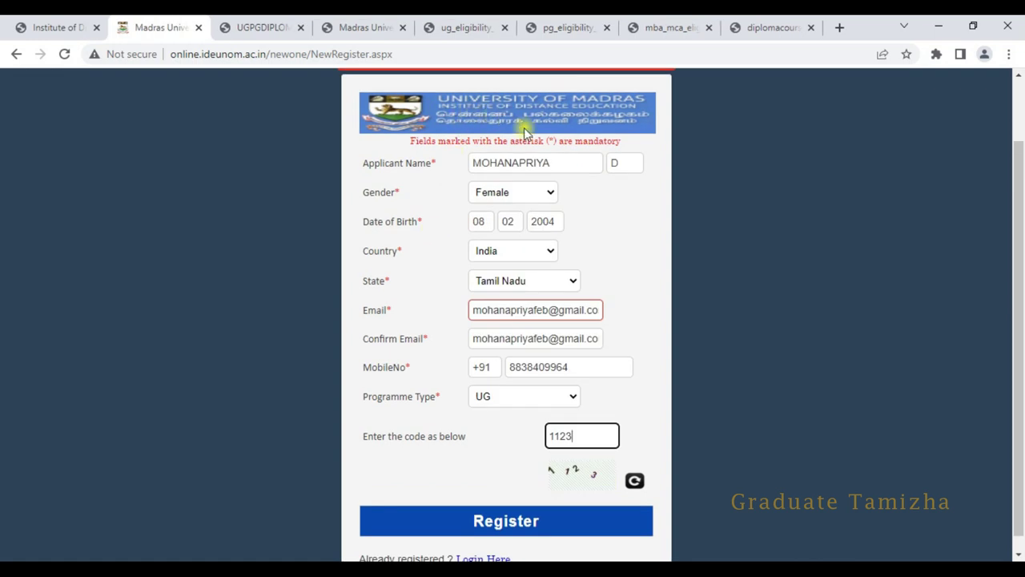
Submit the completed registration form, certify that the applicant's details are correct and continue to mobile verification.
click(668, 291)
click(472, 521)
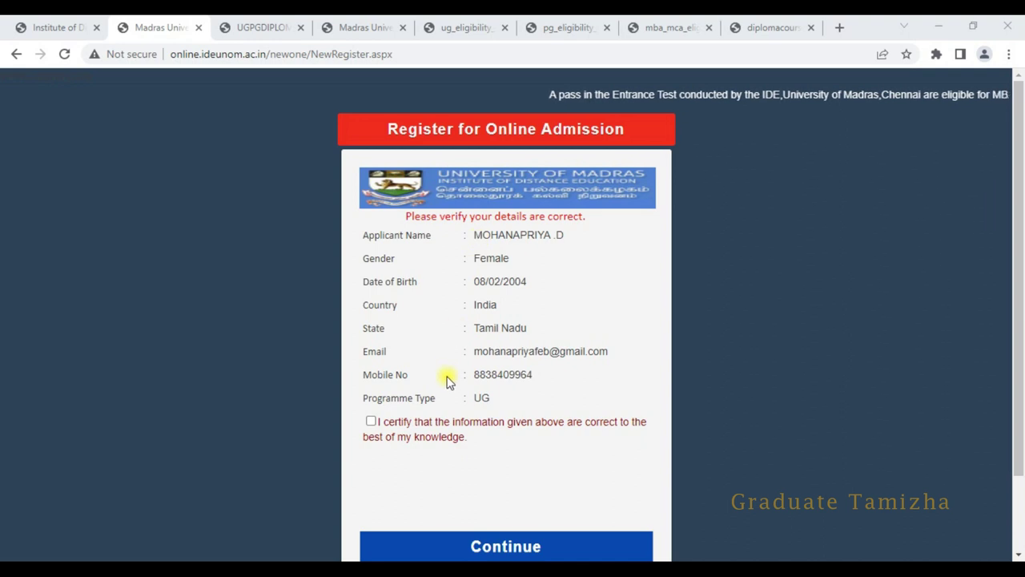
click(371, 421)
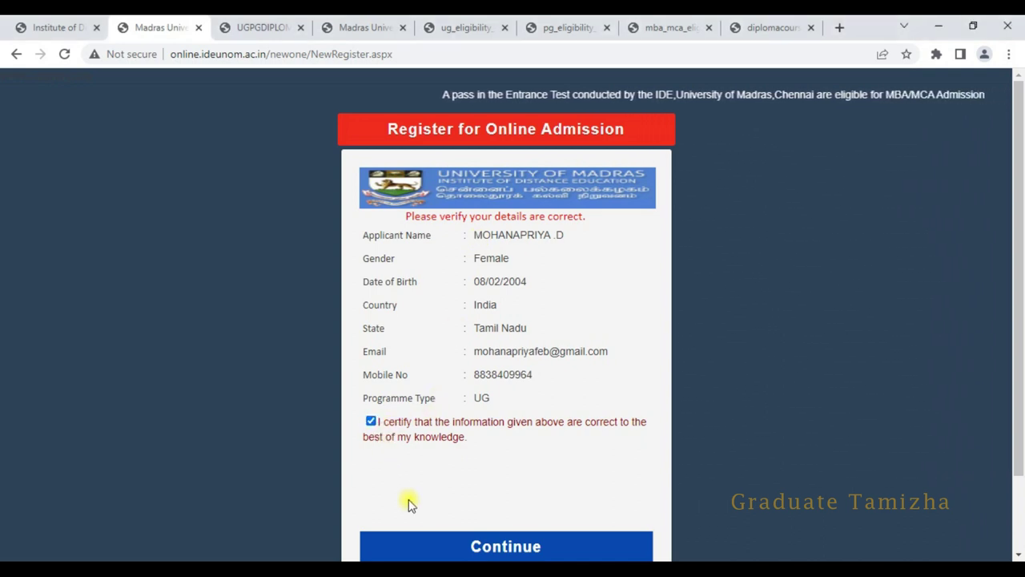
click(439, 549)
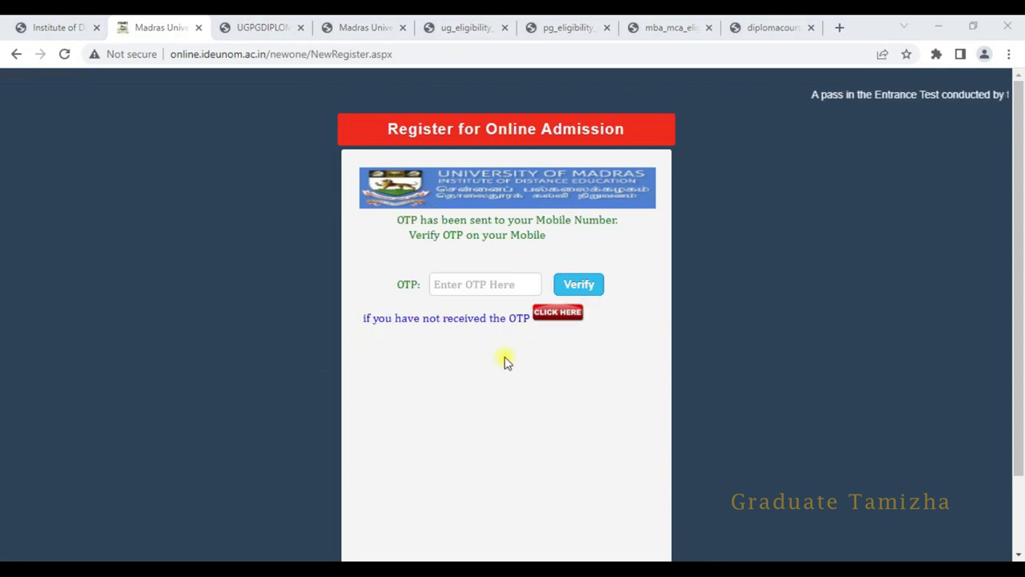
Enter and verify the OTP sent to the mobile number, and log in with the registered username and password.
click(477, 284)
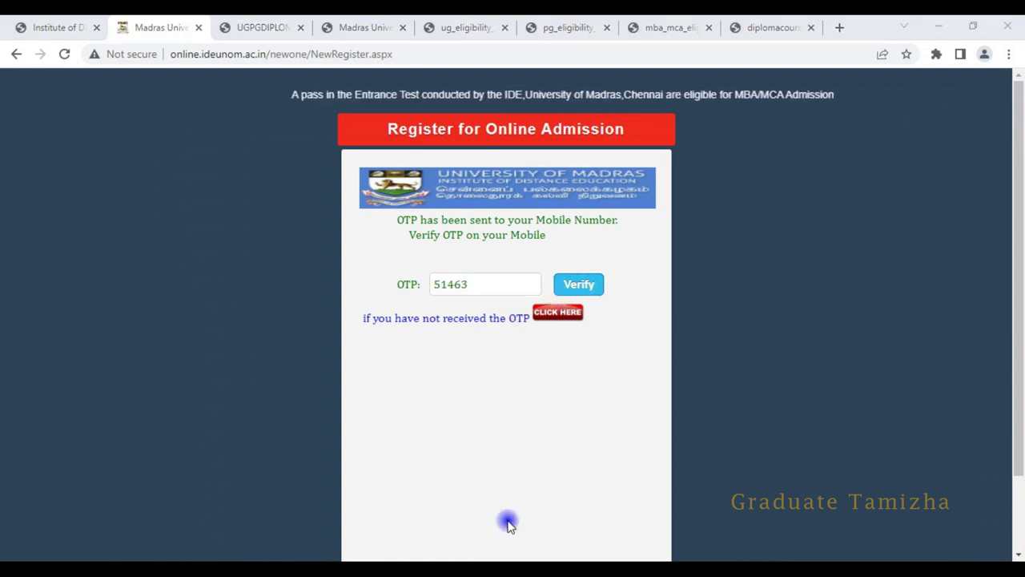
click(578, 286)
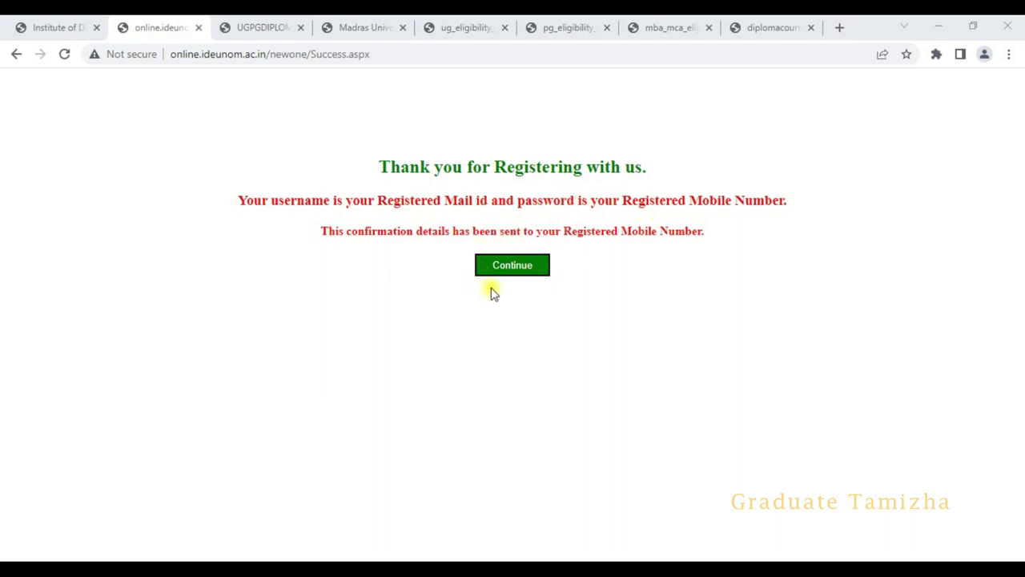
click(503, 266)
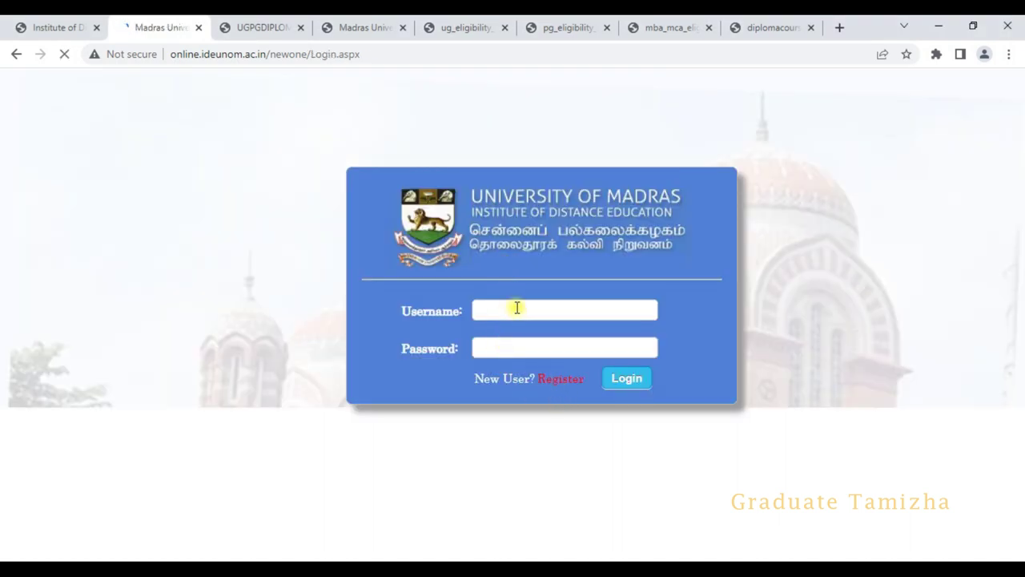
click(612, 383)
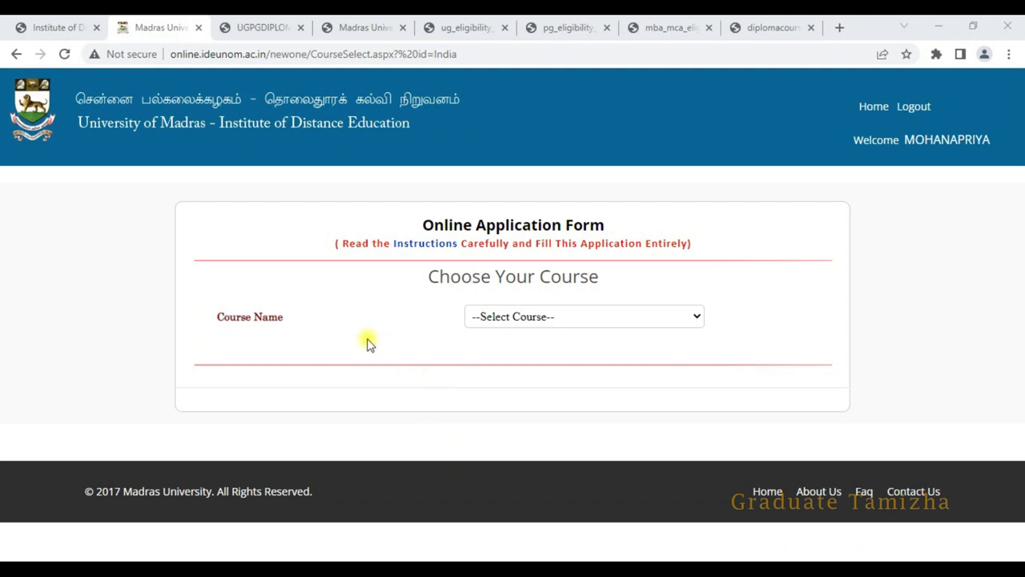
Choose B.Com - COMPUTER APPLICATIONS as the course in the online application form.
click(499, 319)
scroll(523, 251, down, 1)
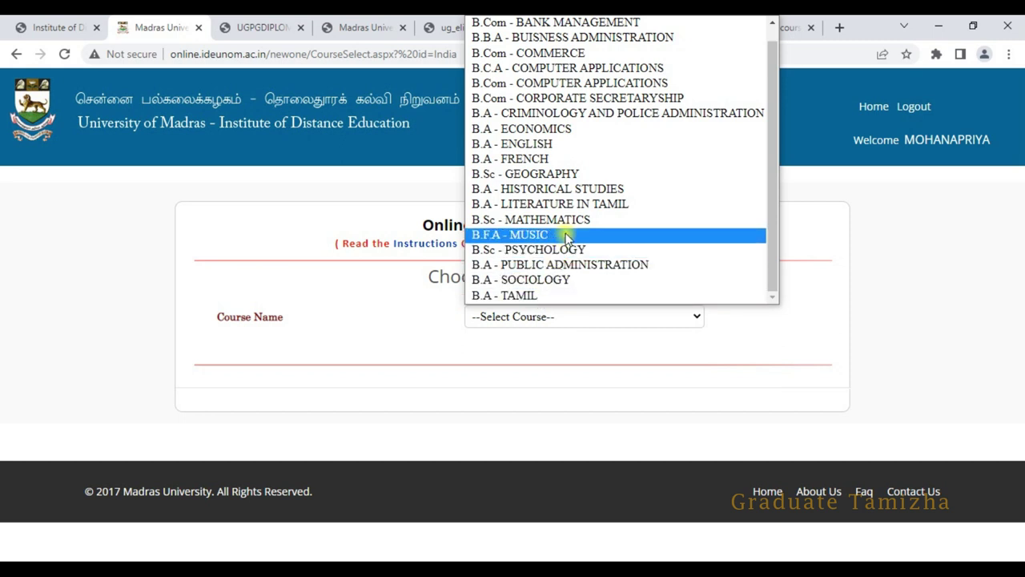
click(591, 83)
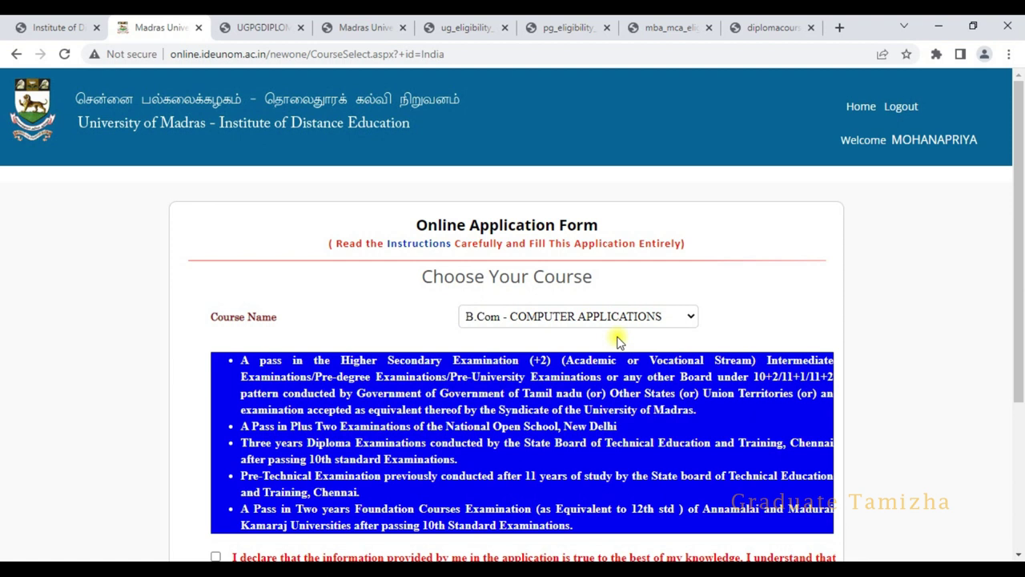
Read the course's eligibility conditions, accept the declaration and continue past the course code and duration to the personal details.
scroll(572, 338, down, 1)
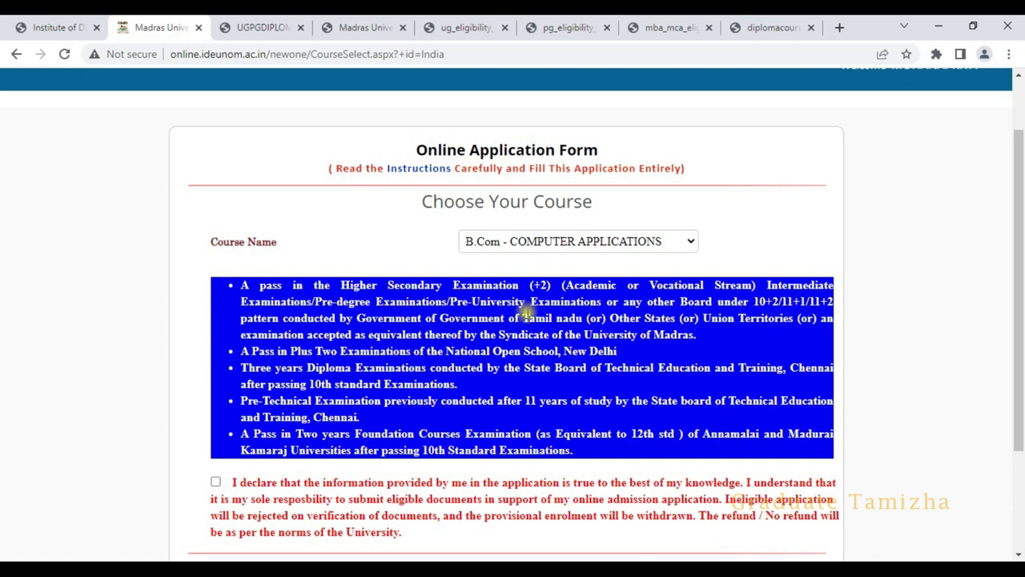
scroll(511, 331, down, 1)
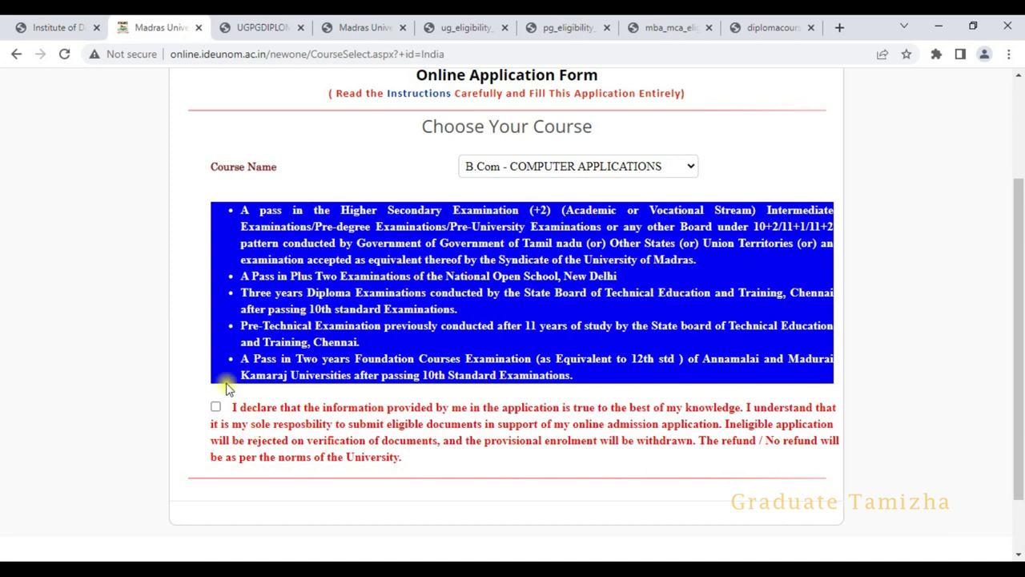
click(215, 407)
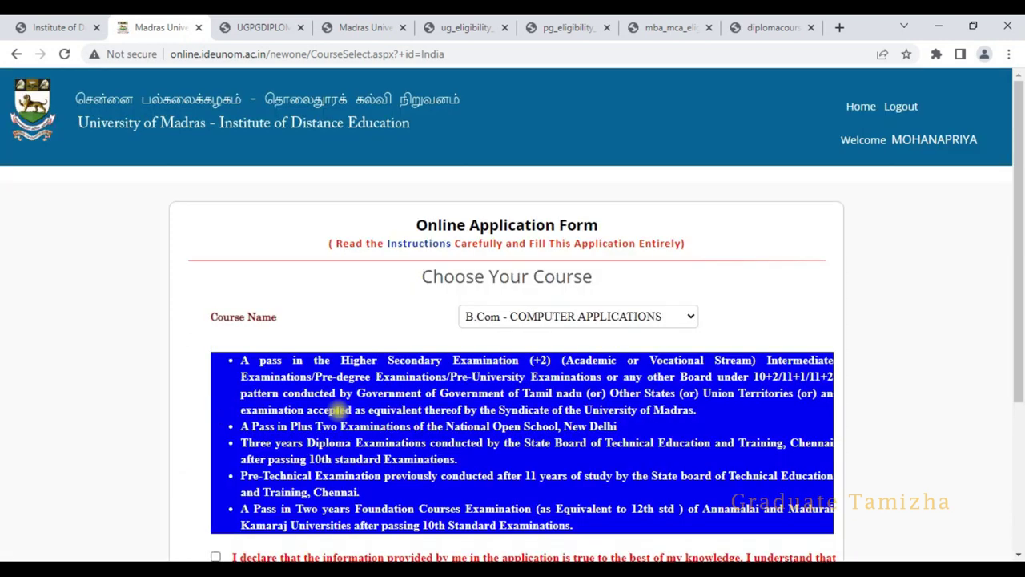
scroll(339, 410, down, 3)
click(216, 334)
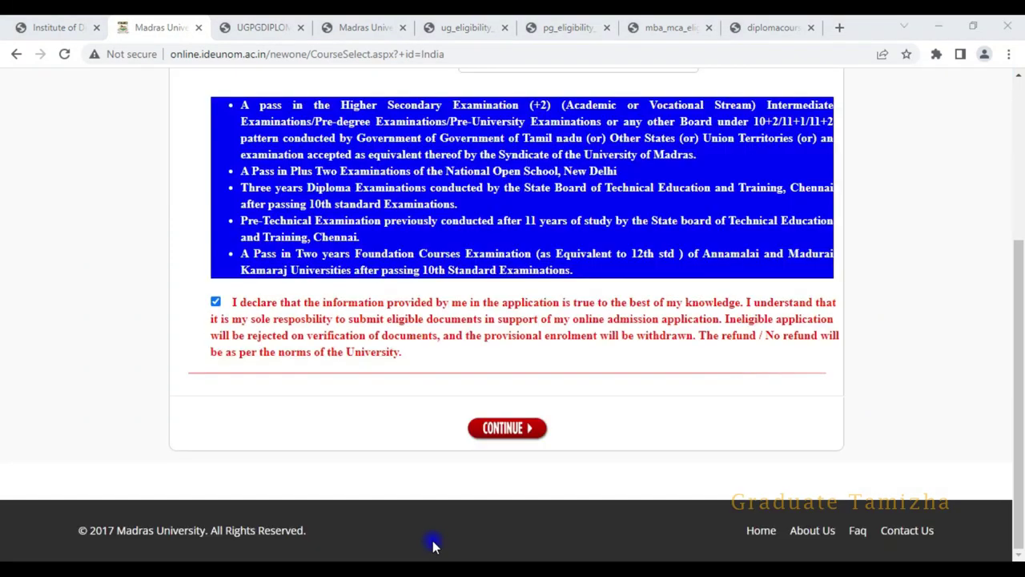
click(511, 437)
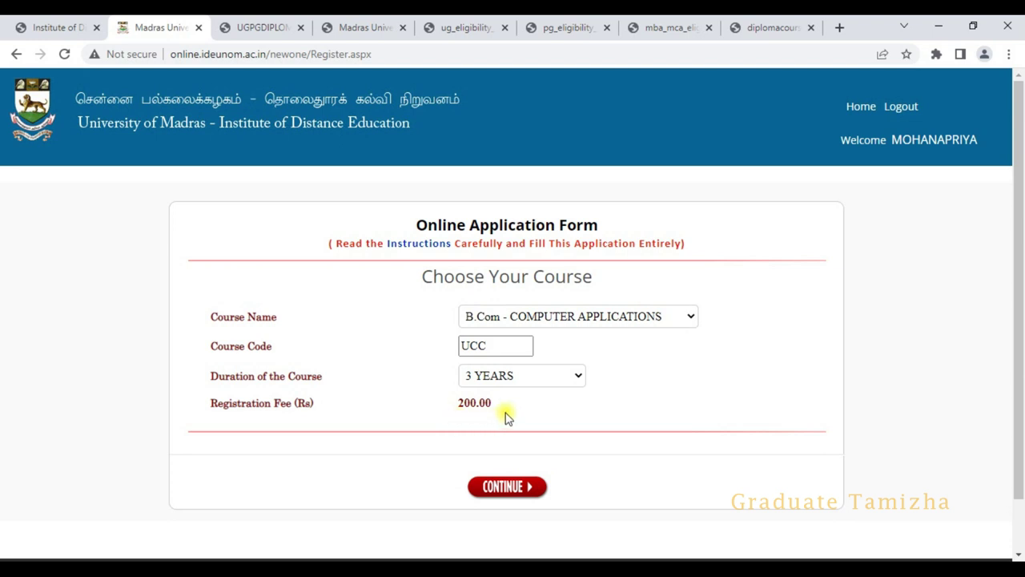
click(511, 487)
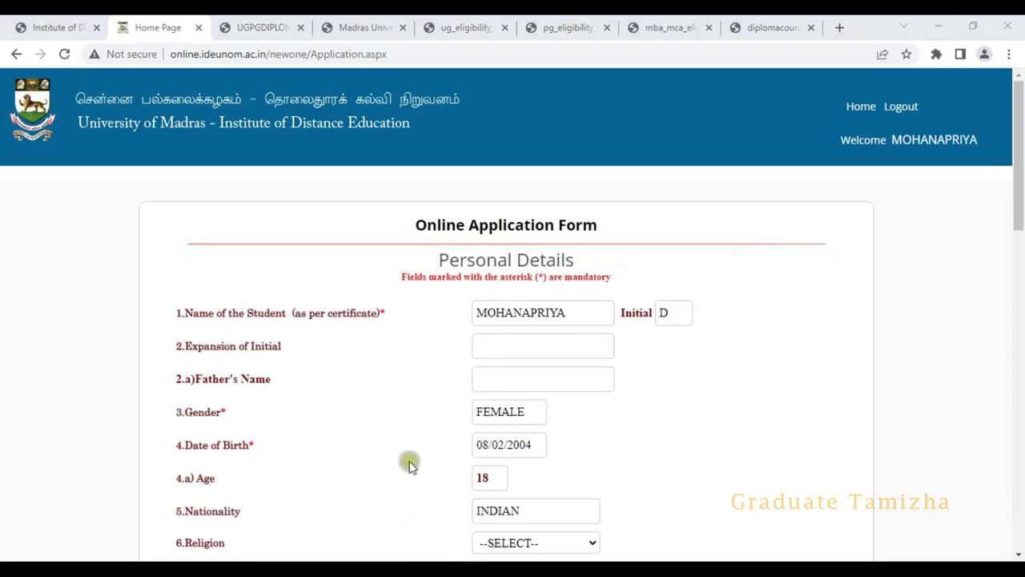
In the personal details, set the religion to HINDU and the tuition fee concession to NO.
scroll(474, 305, down, 1)
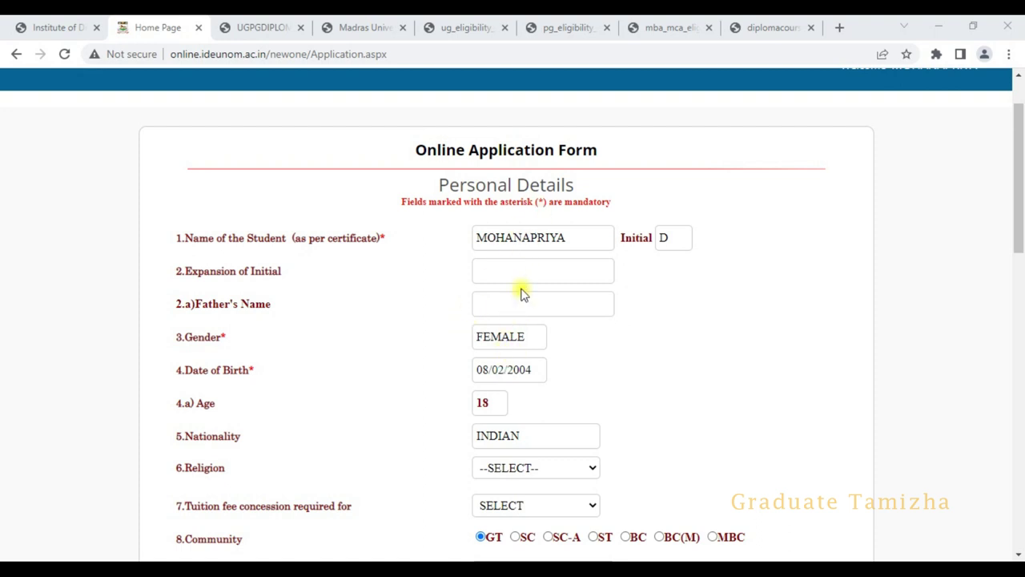
scroll(521, 270, down, 1)
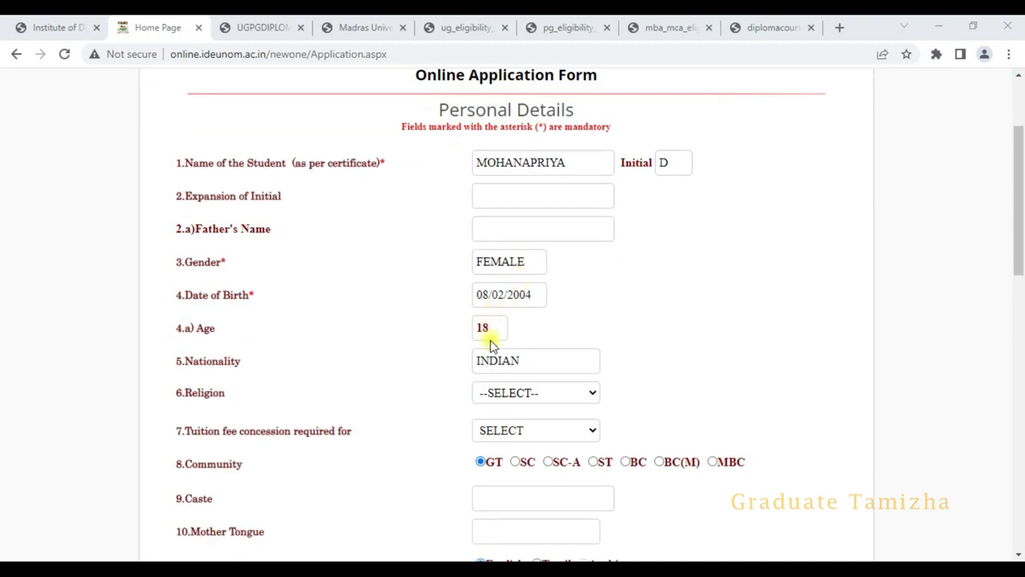
scroll(491, 343, down, 1)
click(511, 319)
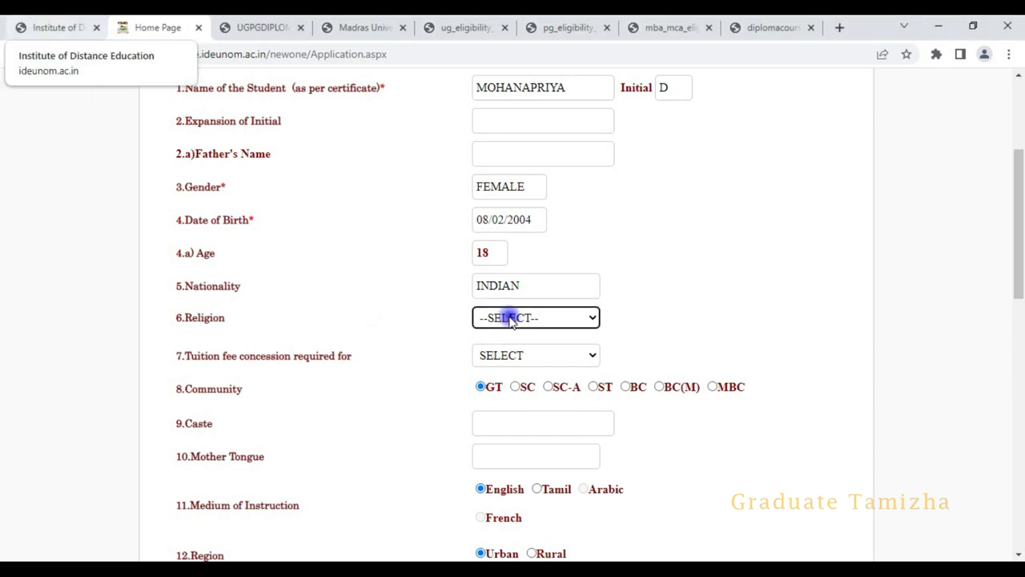
click(511, 318)
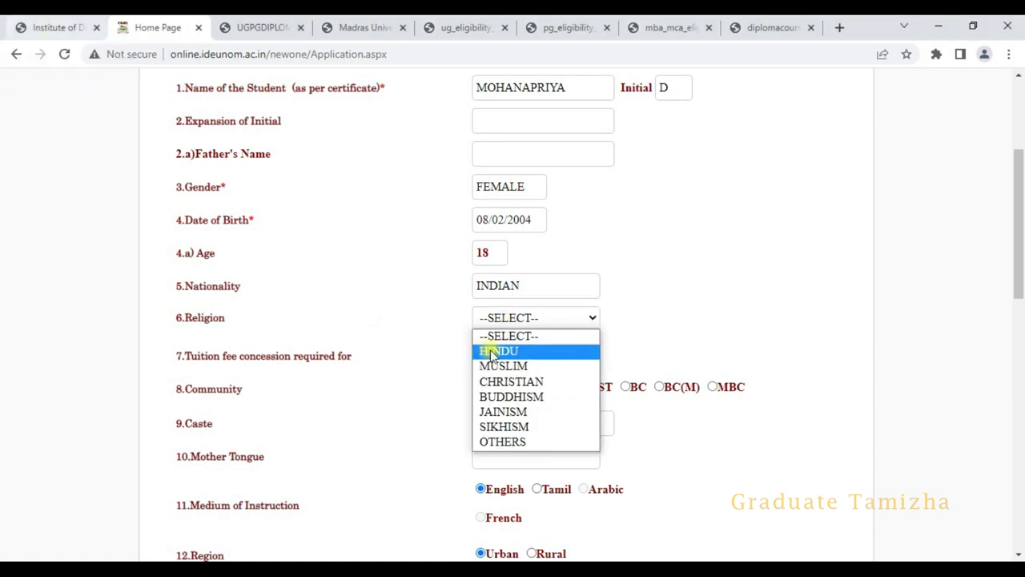
click(498, 351)
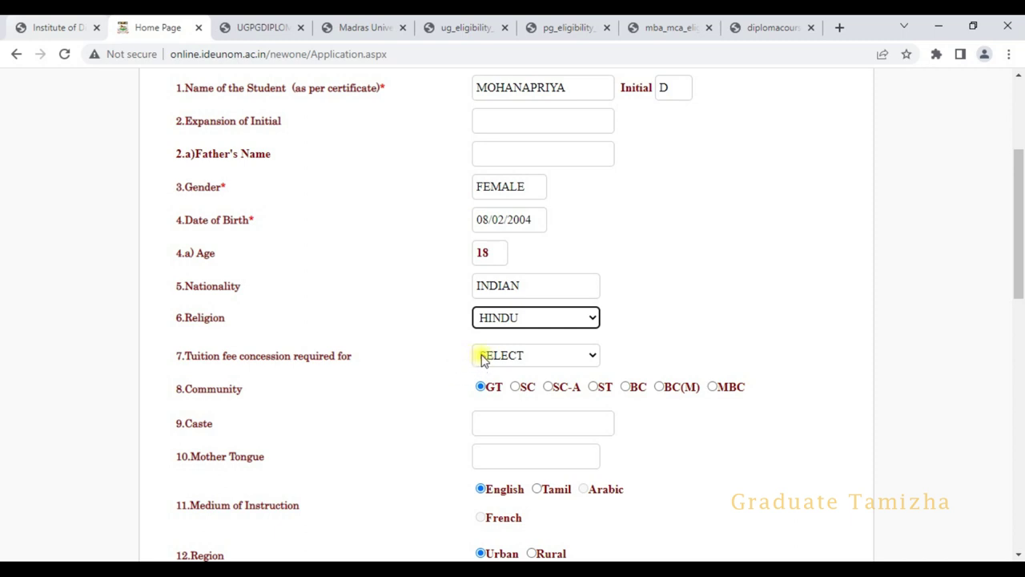
click(491, 356)
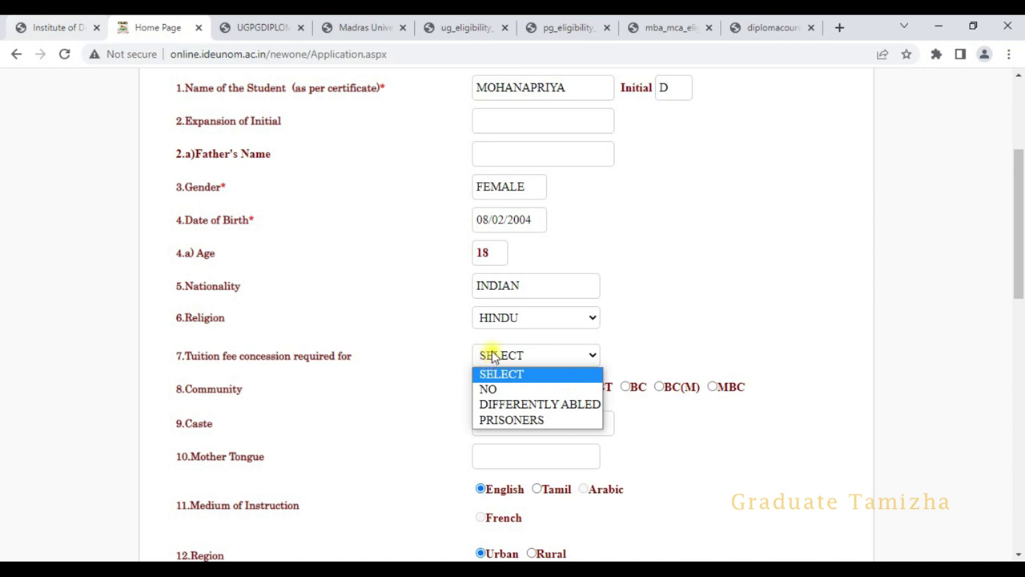
click(510, 390)
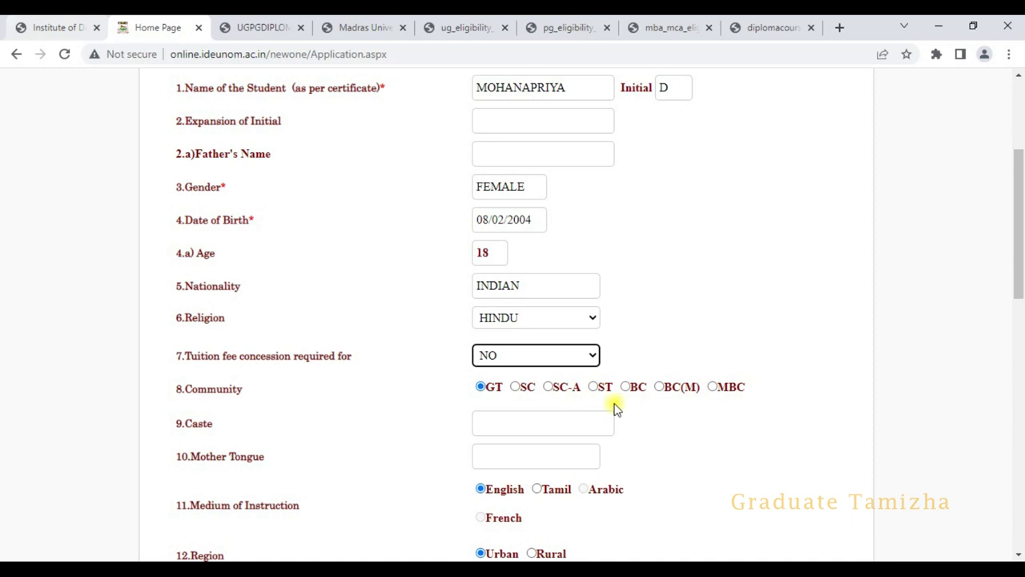
Set the community to SC-A, the caste to ARUNTHATHIYAR and the mother tongue to TAMIL.
click(551, 388)
click(539, 419)
text(ARUNTHA)
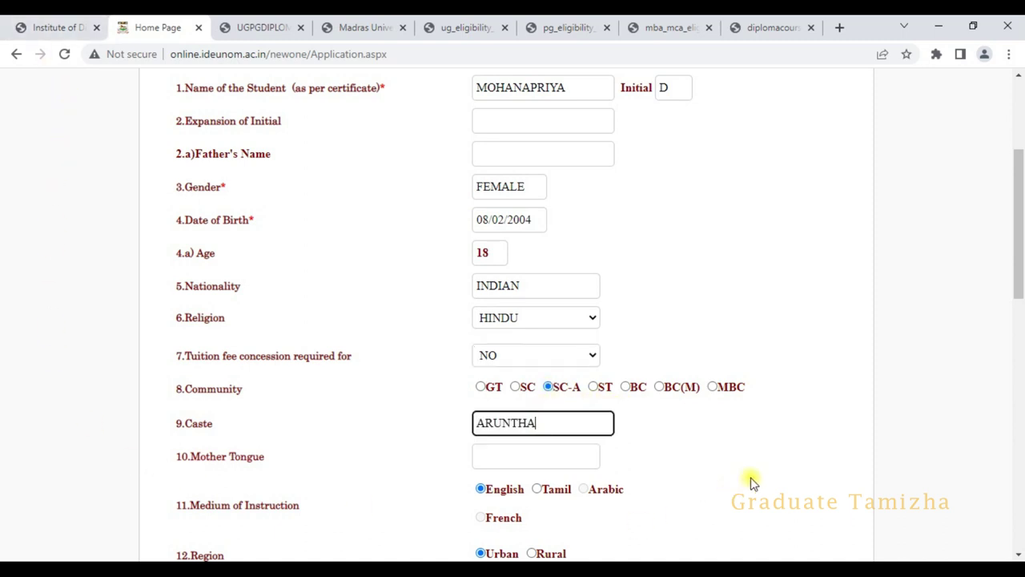
text(THIYA)
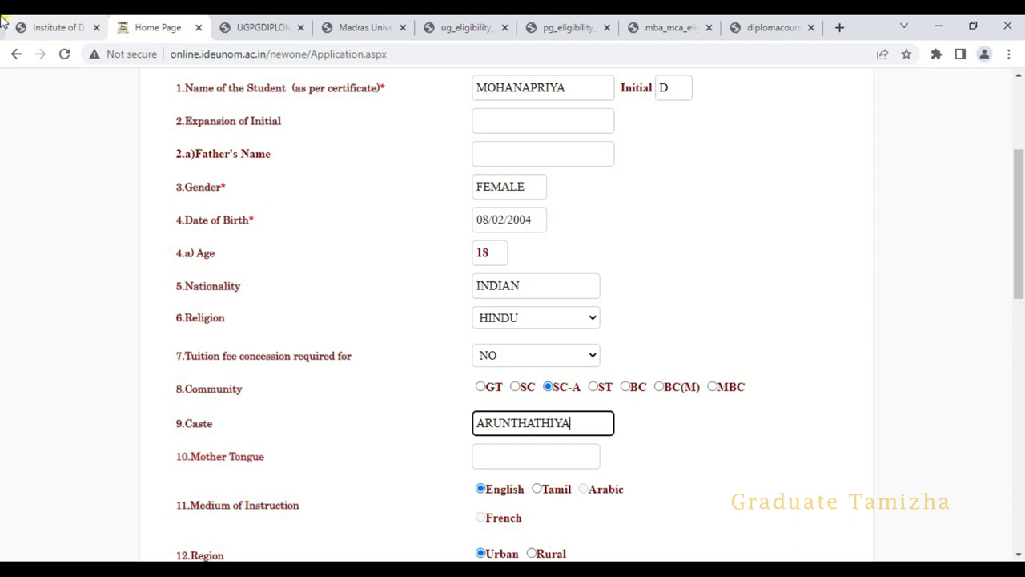
text(R)
scroll(513, 343, down, 2)
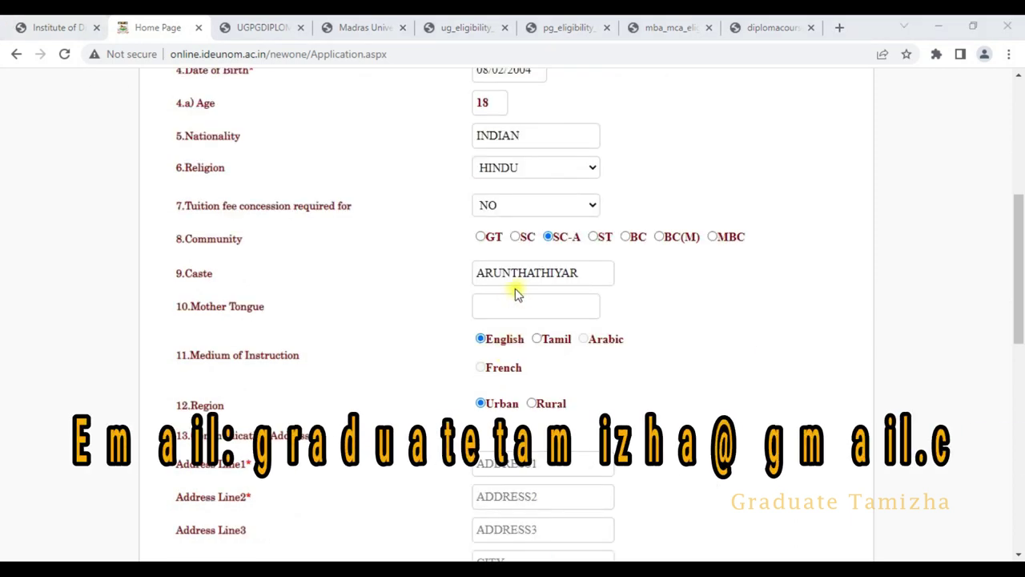
click(521, 306)
text(TAMIL)
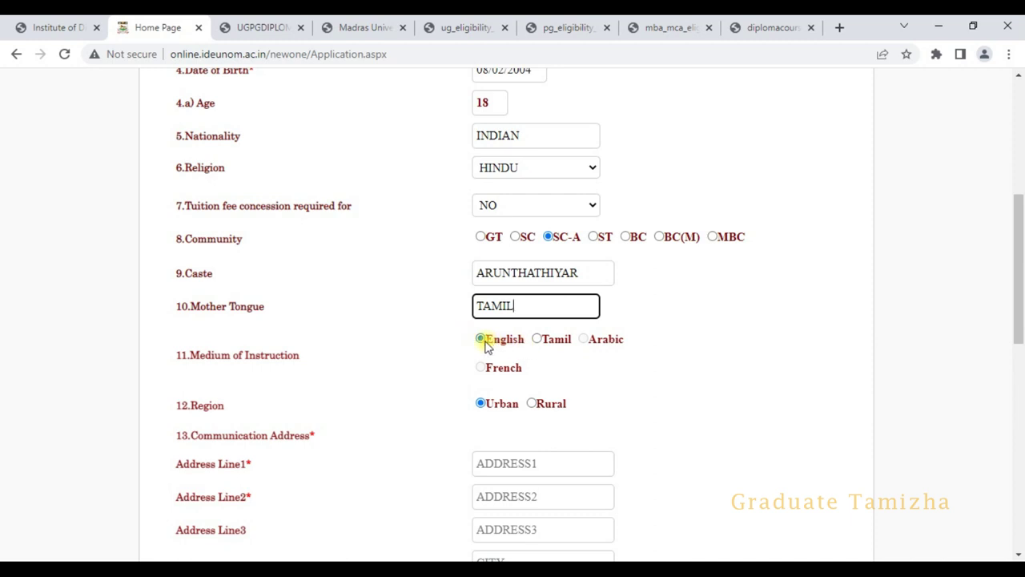
Fill in the communication address with its pincode and mark the permanent address as the same.
scroll(432, 350, down, 1)
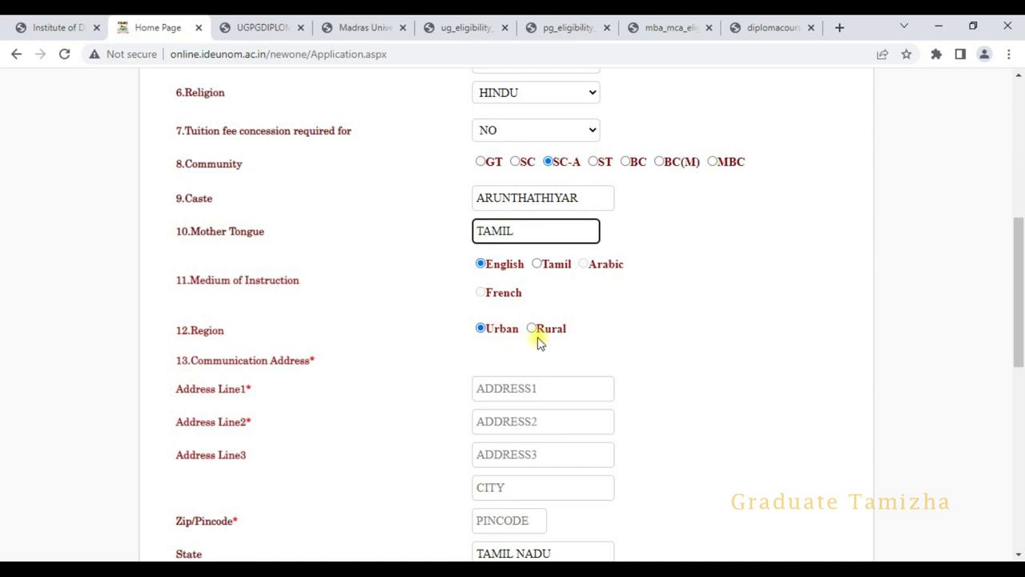
scroll(501, 343, down, 2)
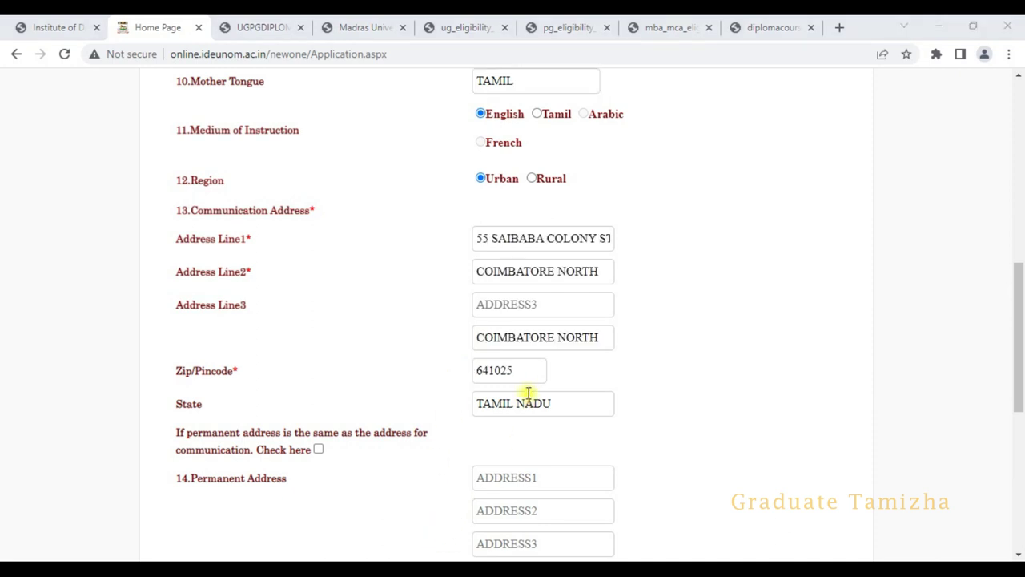
scroll(448, 257, down, 2)
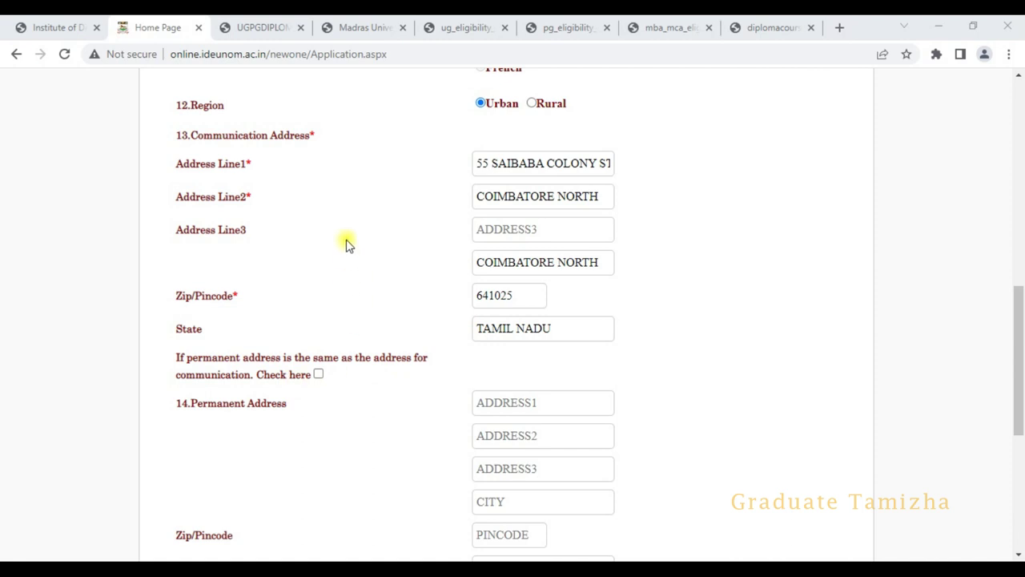
click(318, 375)
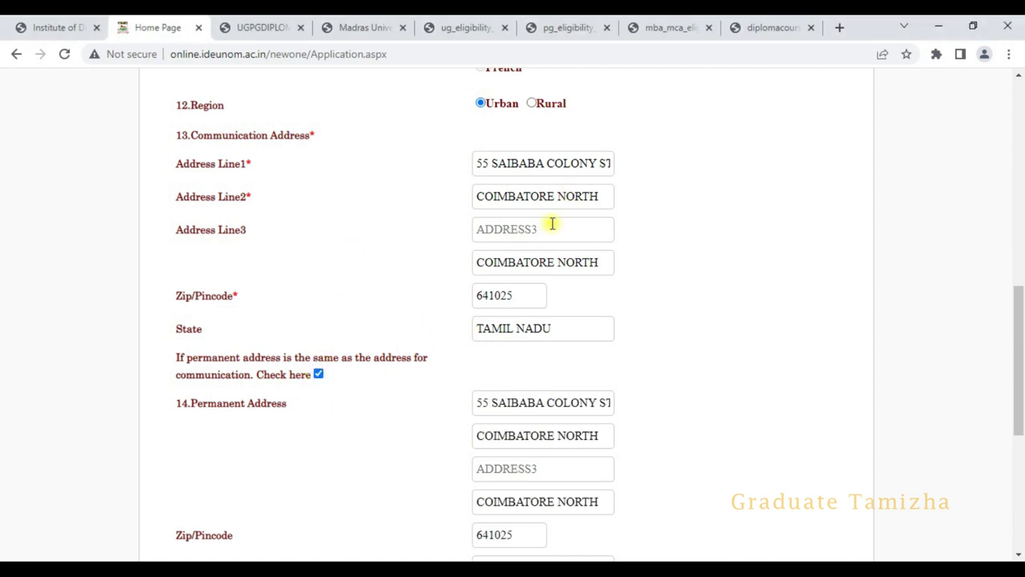
Save the personal details, leaving the Aadhar number, occupation and other course blank, and decline the browser's offer to save the address.
scroll(545, 288, down, 2)
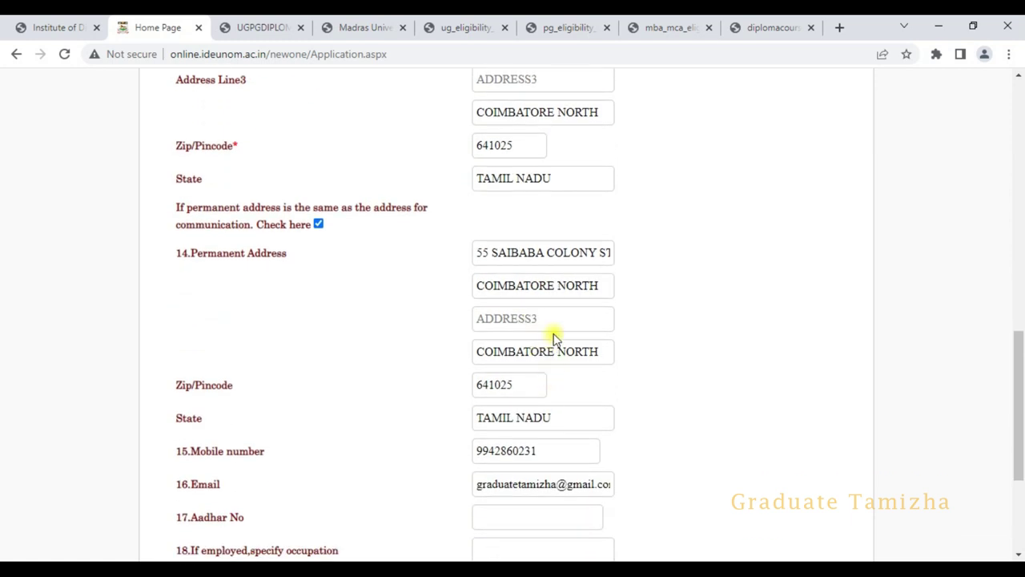
scroll(538, 313, down, 2)
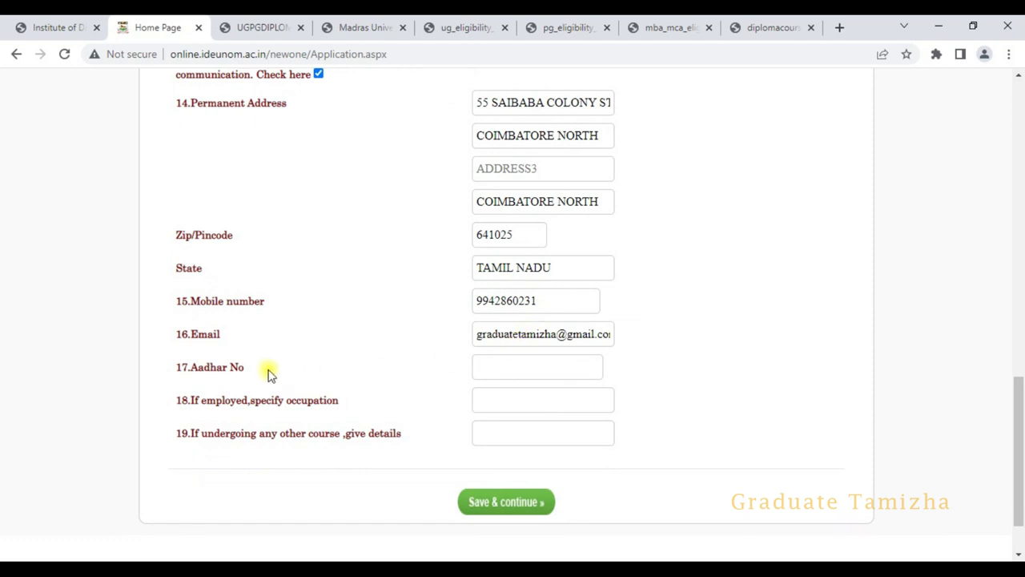
scroll(481, 382, down, 1)
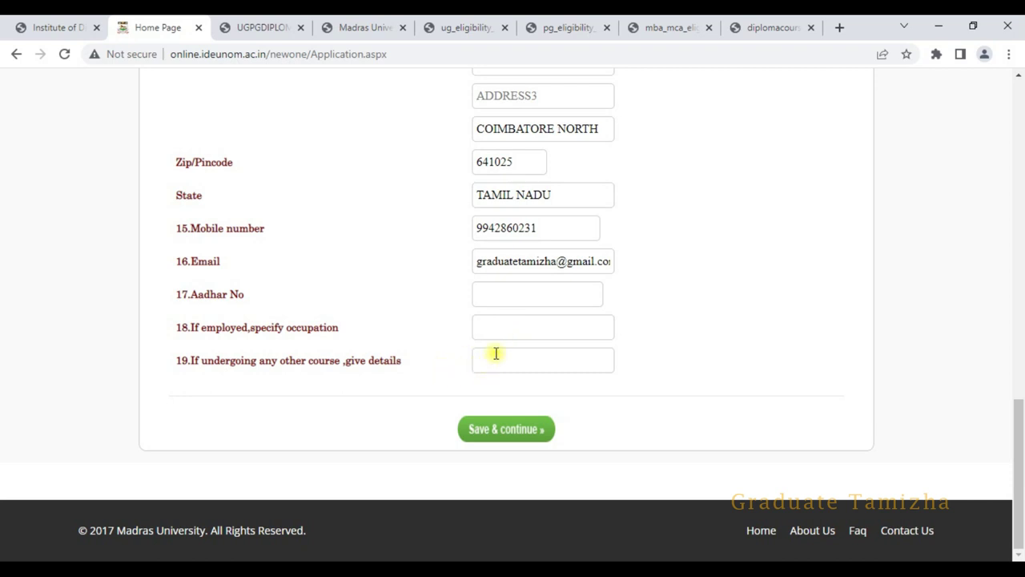
click(497, 431)
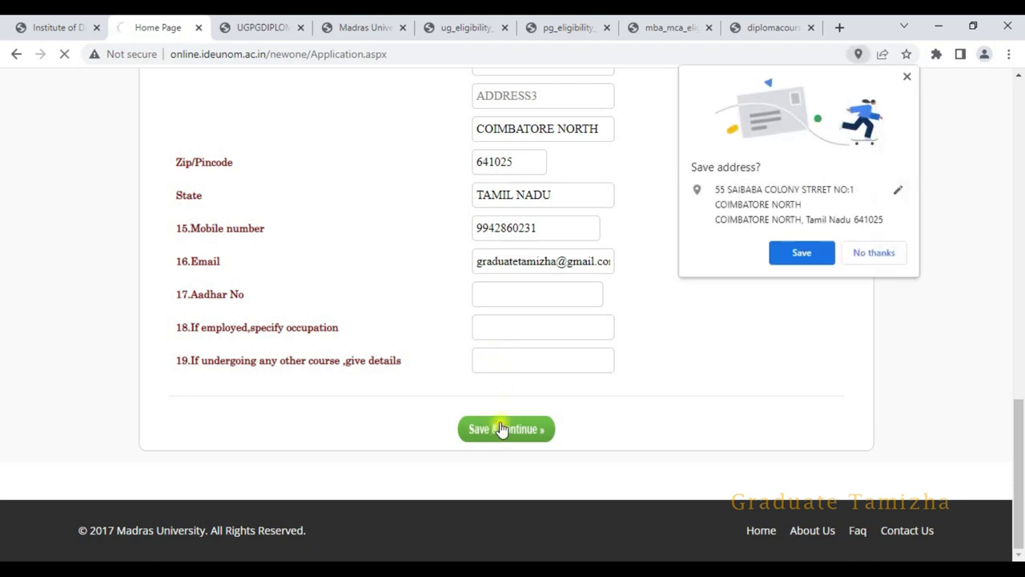
click(895, 256)
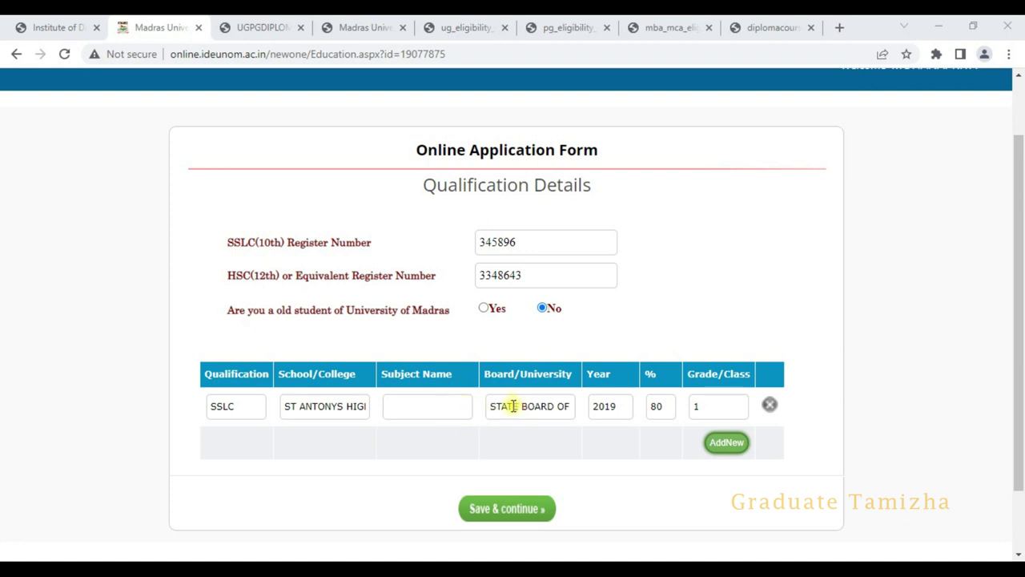
Add an HSC qualification with the school, subject MATHS+BIOLOGY, state board, year 2021, 85 percent and class 1, and save the qualification details.
click(550, 407)
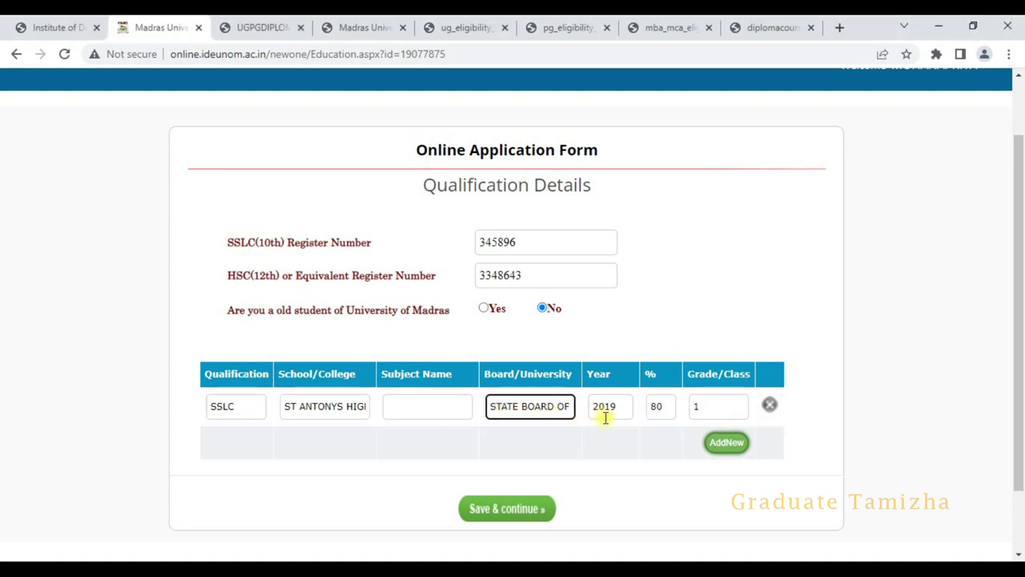
click(725, 444)
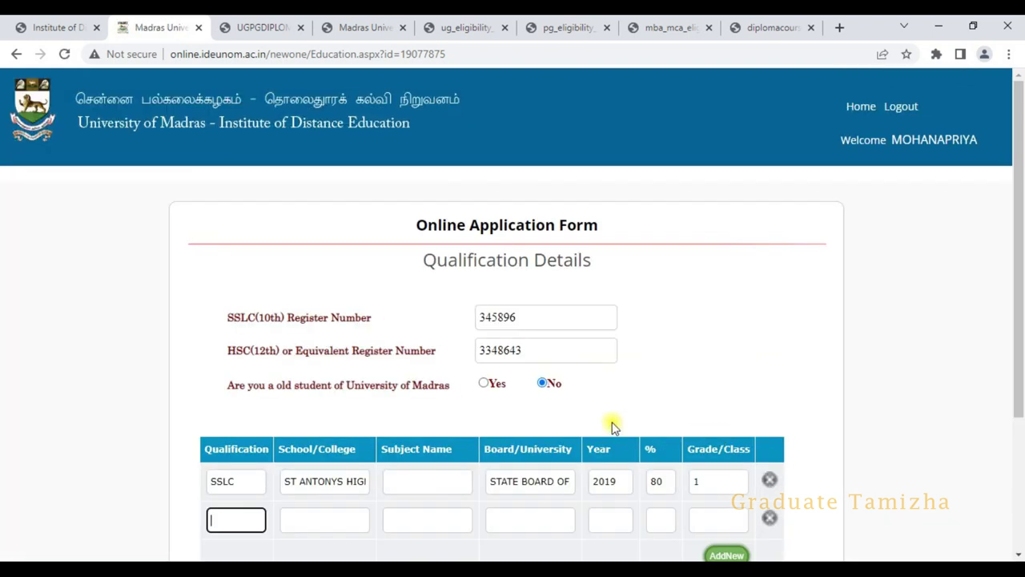
scroll(611, 426, down, 2)
click(257, 369)
text(HSC)
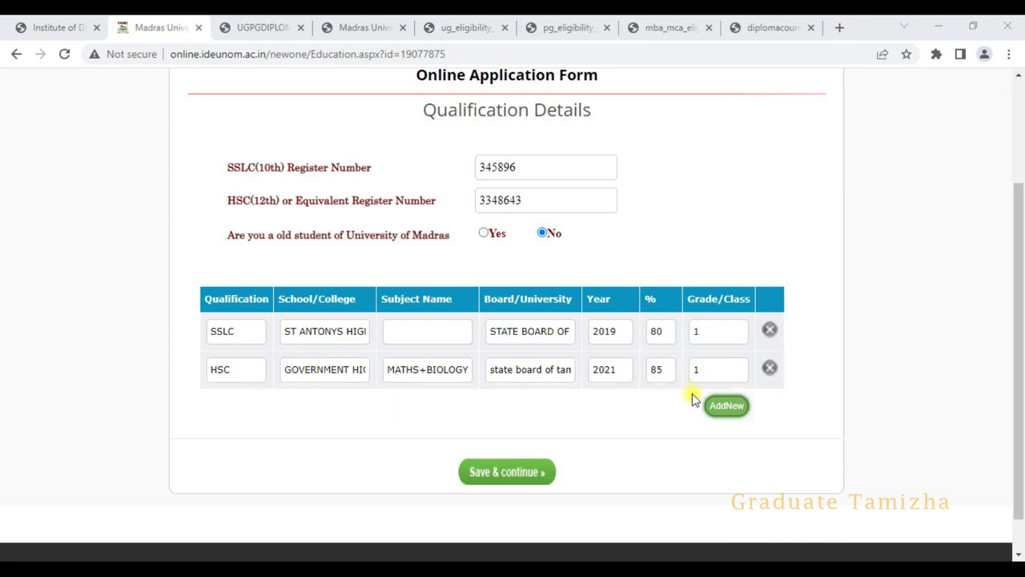
click(531, 471)
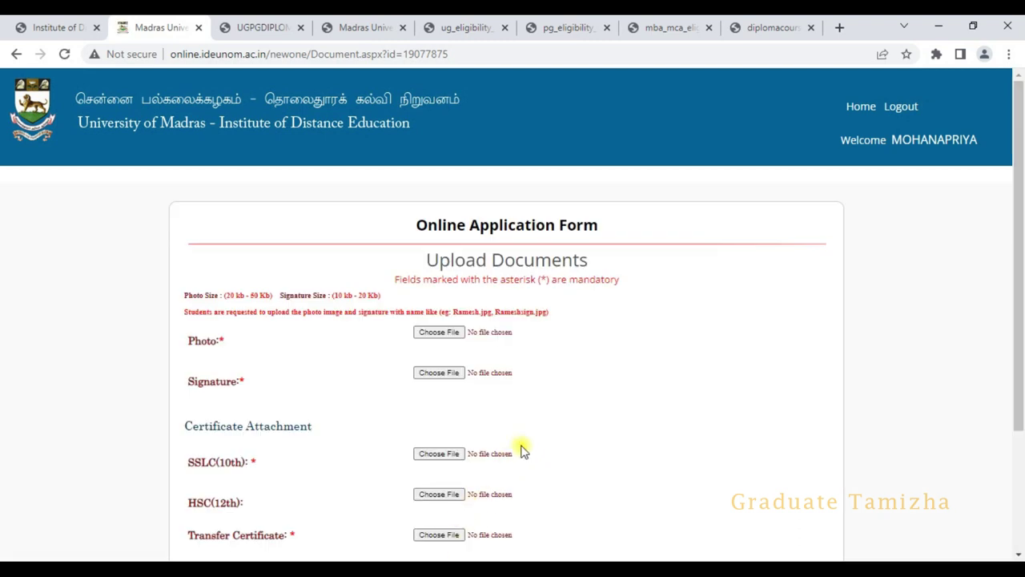
Attach PHOTO.jpg.jpg as photo, MSIGN.jpg as signature and the SSLC, HSC and transfer certificate images, and save the uploads.
scroll(492, 407, down, 2)
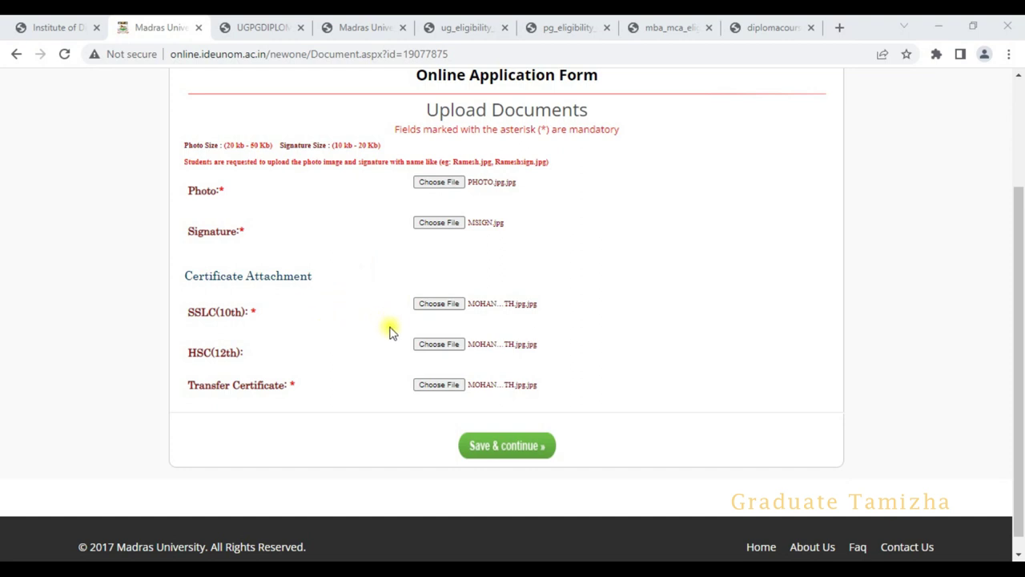
click(494, 447)
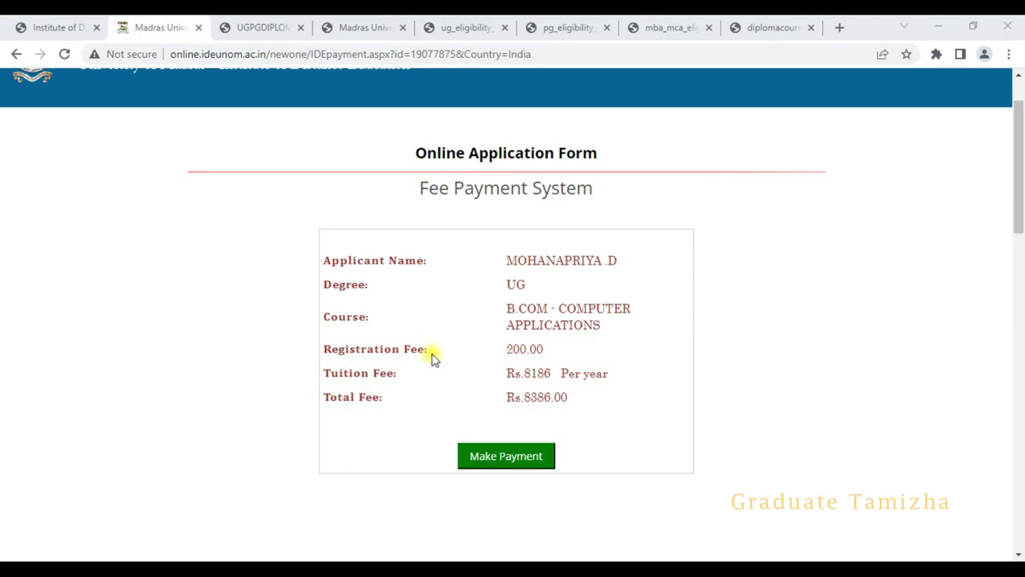
Proceed to the fee payment, review and agree to the payment terms and conditions, and continue to the payment gateway.
click(503, 450)
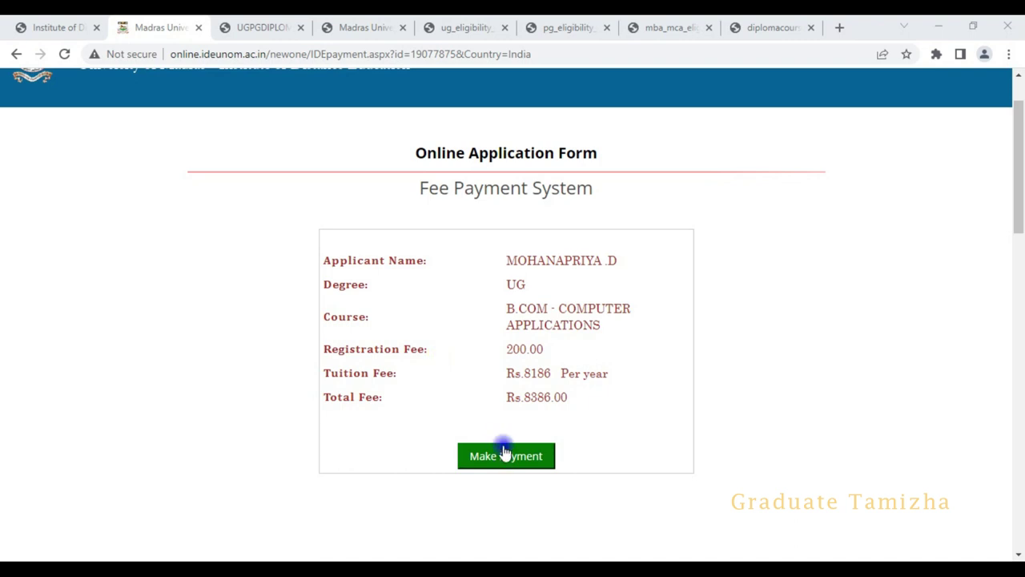
scroll(254, 366, down, 2)
scroll(255, 370, up, 2)
scroll(254, 370, down, 8)
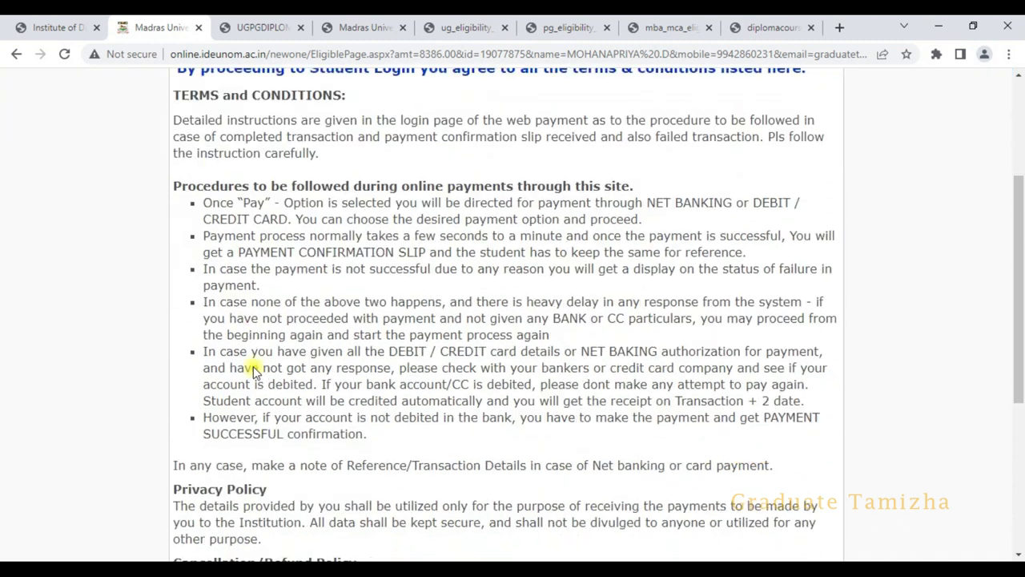
click(178, 369)
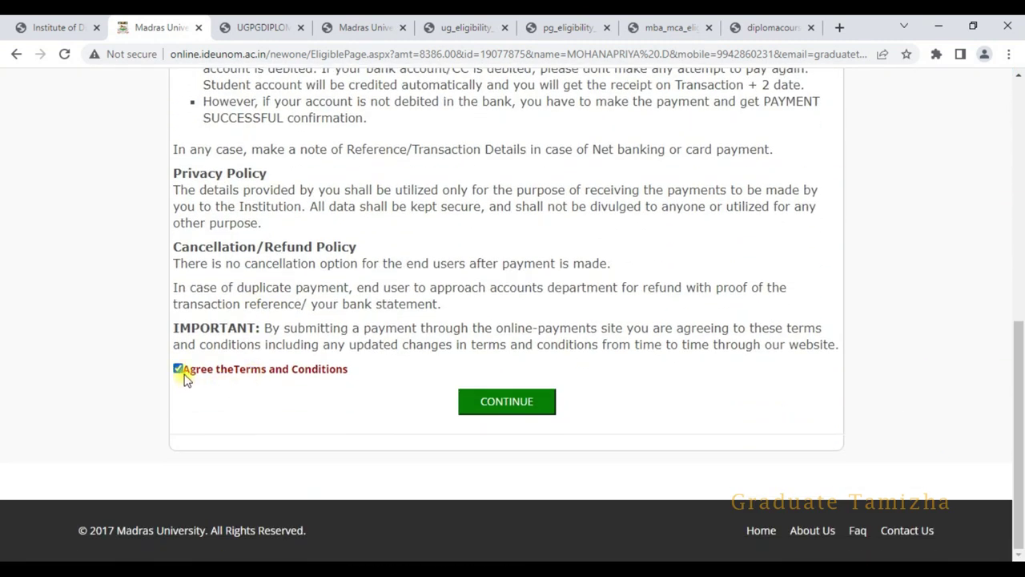
click(507, 409)
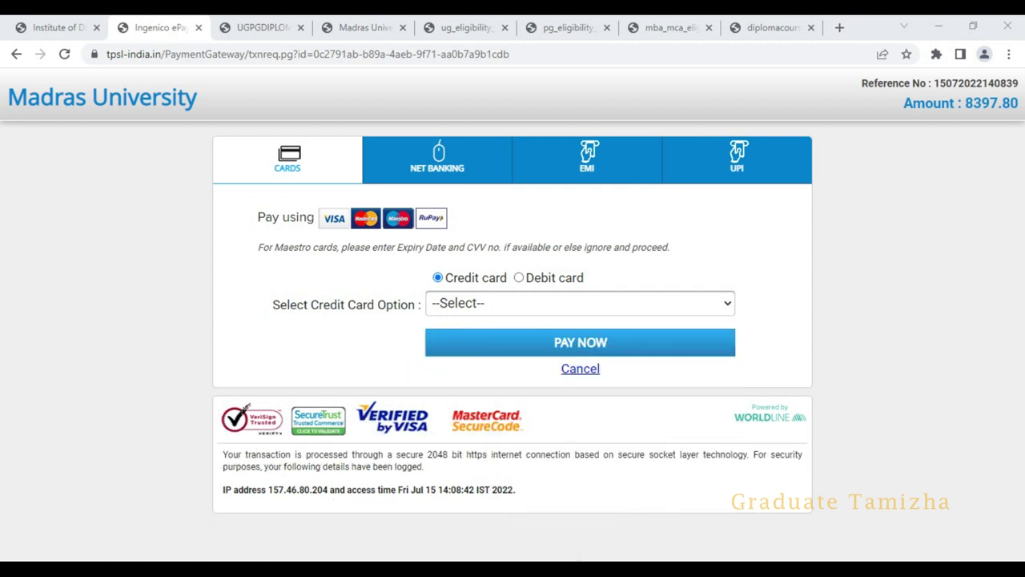
Switch to the prospectus PDFs in Microsoft Edge and examine the cover page of mba_mca_eligibility.pdf for the programmes offered.
click(522, 541)
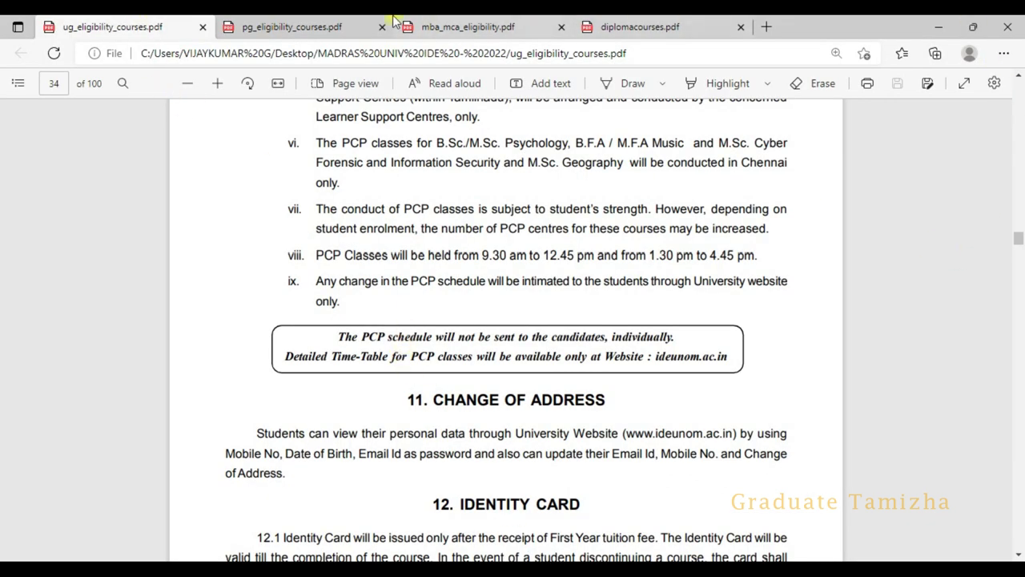
click(439, 27)
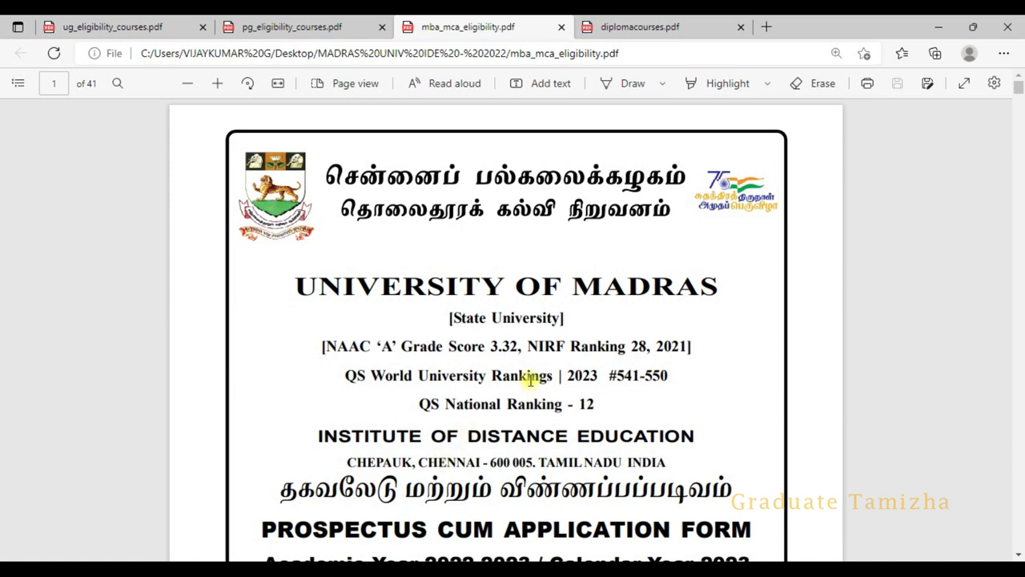
scroll(529, 383, down, 2)
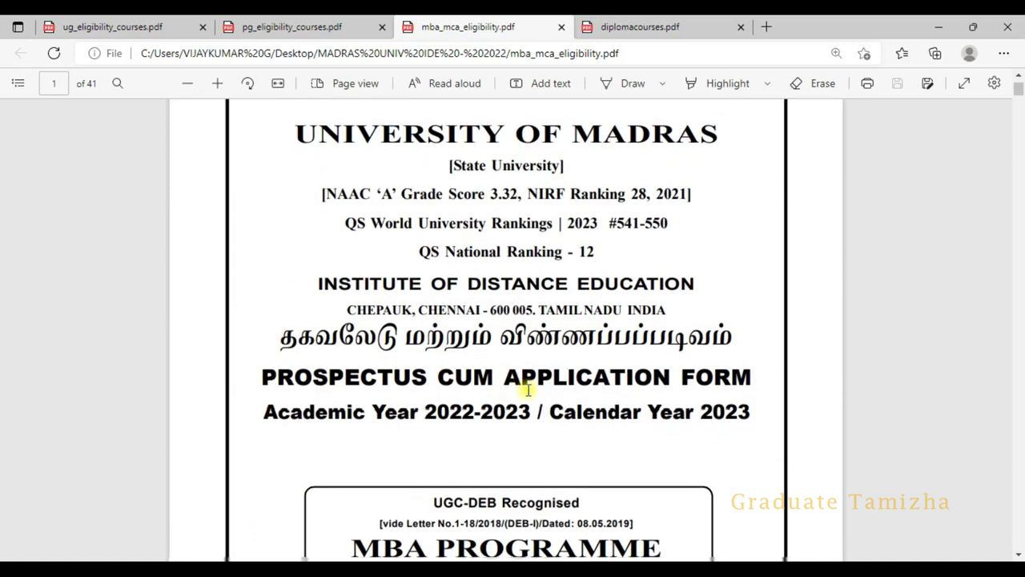
scroll(529, 390, down, 1)
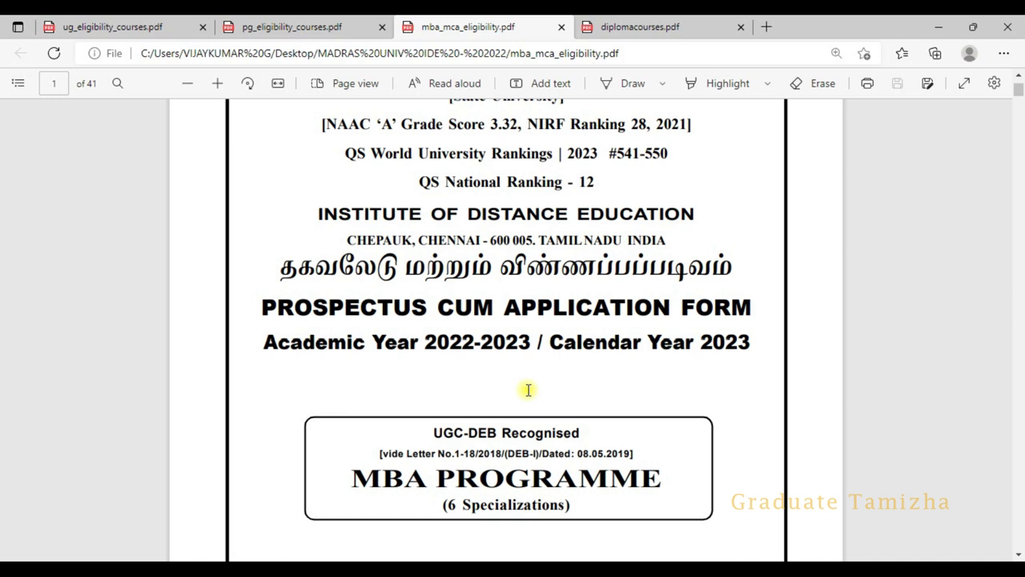
scroll(528, 390, down, 1)
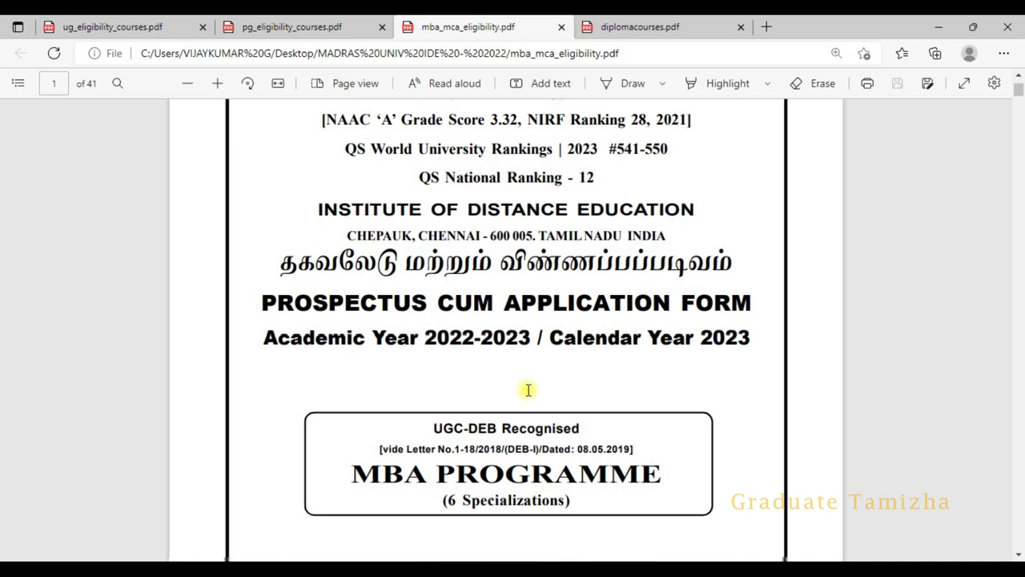